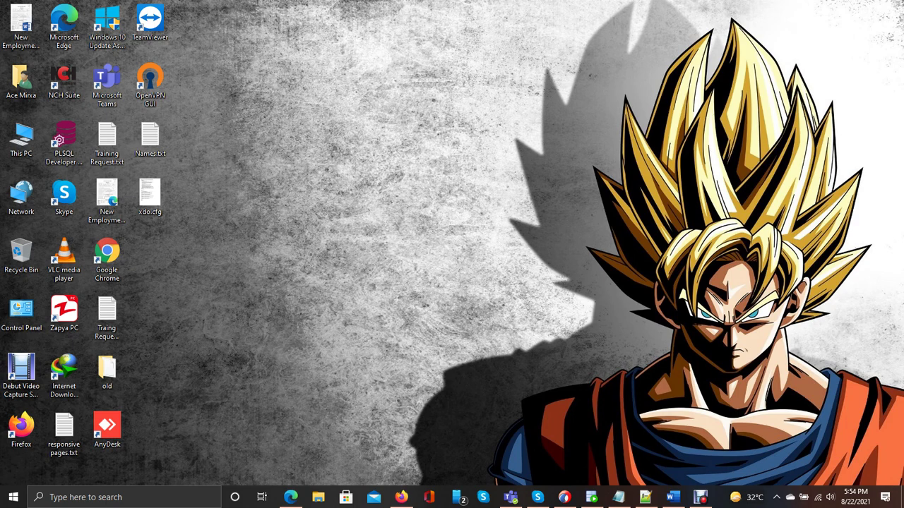
Open the config folder under C:\Program Files (x86)\Oracle\BI Publisher\BI Publisher Desktop\Template Builder for Word in File Explorer
left_click(318, 497)
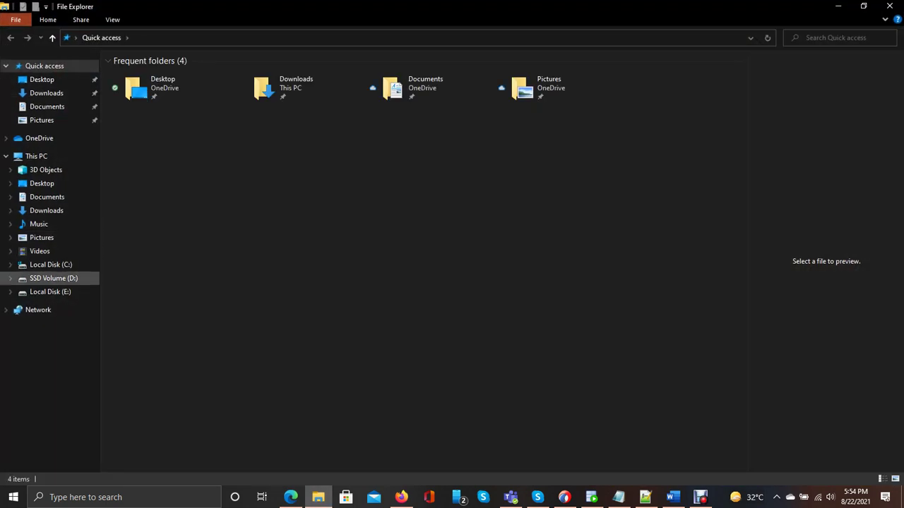
left_click(51, 264)
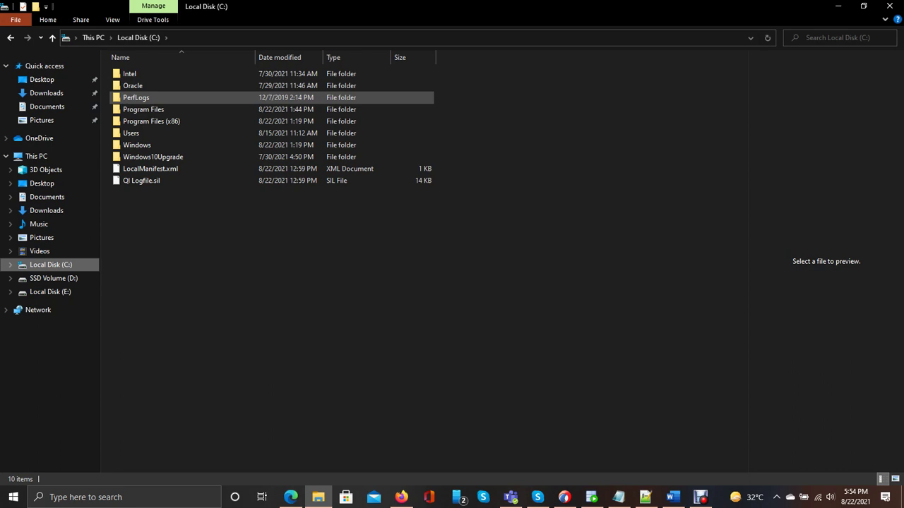
double_click(151, 120)
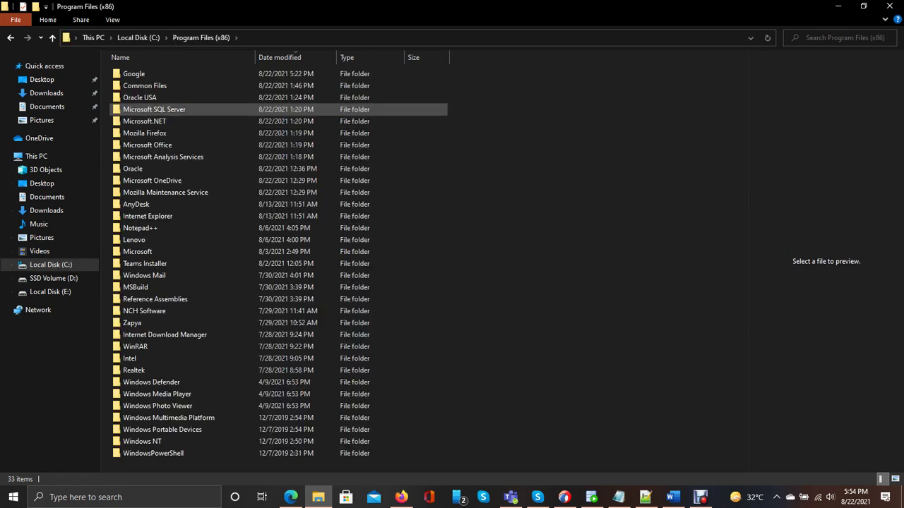
double_click(137, 168)
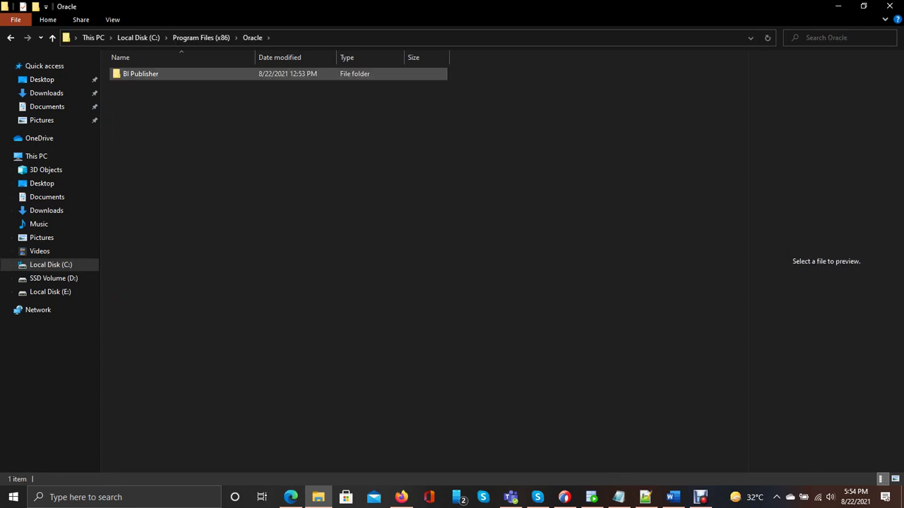
double_click(140, 73)
double_click(153, 74)
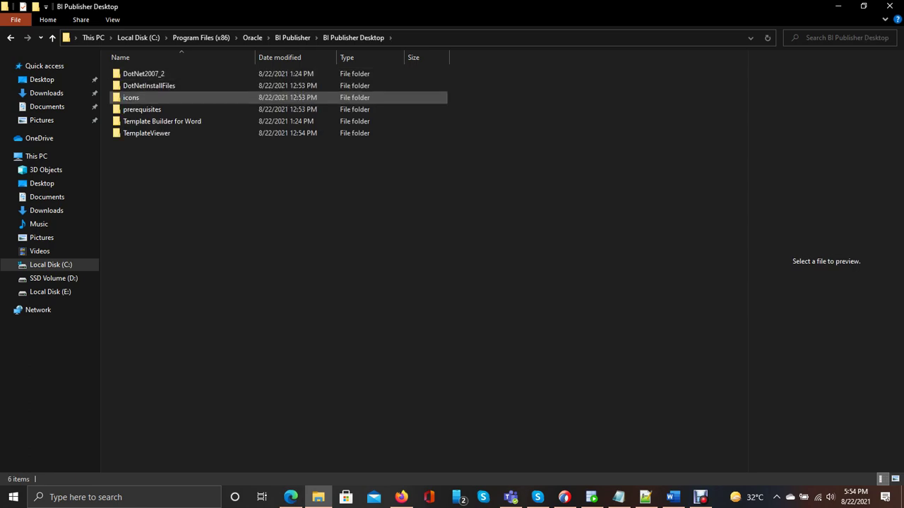
double_click(162, 120)
left_click(130, 120)
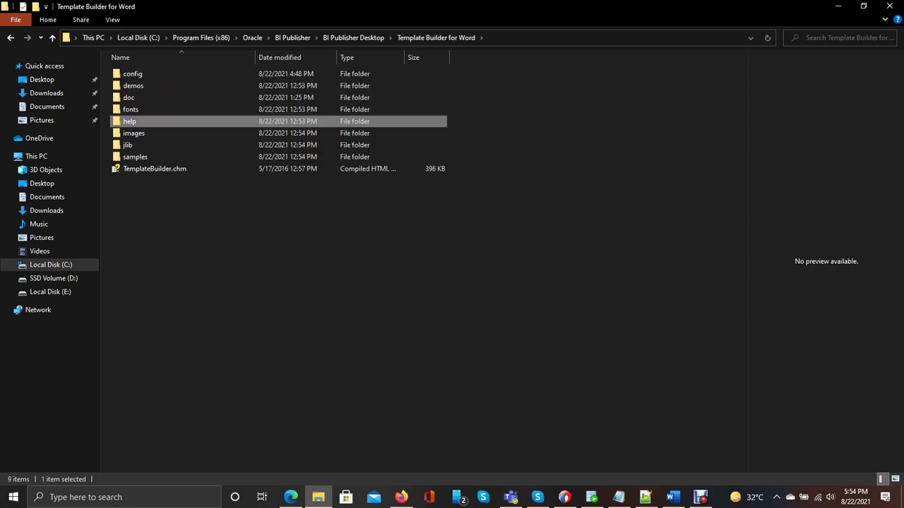
double_click(132, 73)
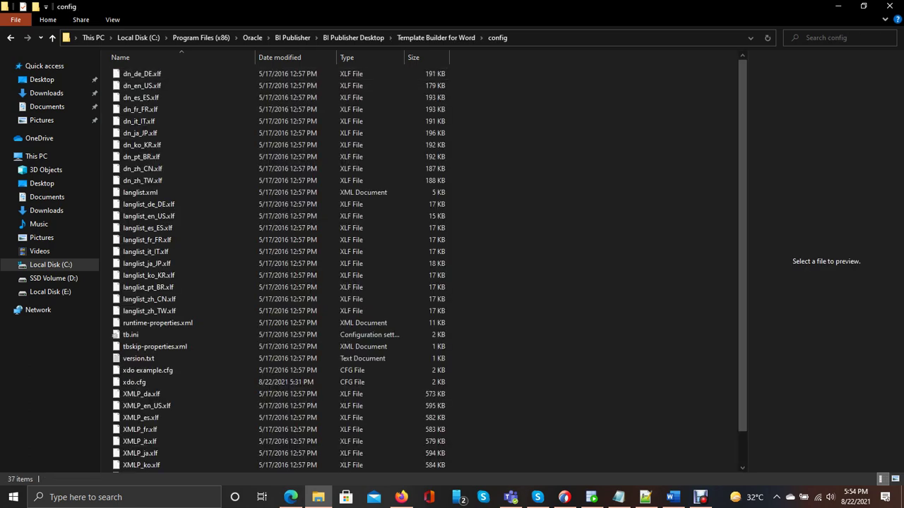
Open xdo example.cfg from the config folder for editing in Notepad++
left_click(147, 370)
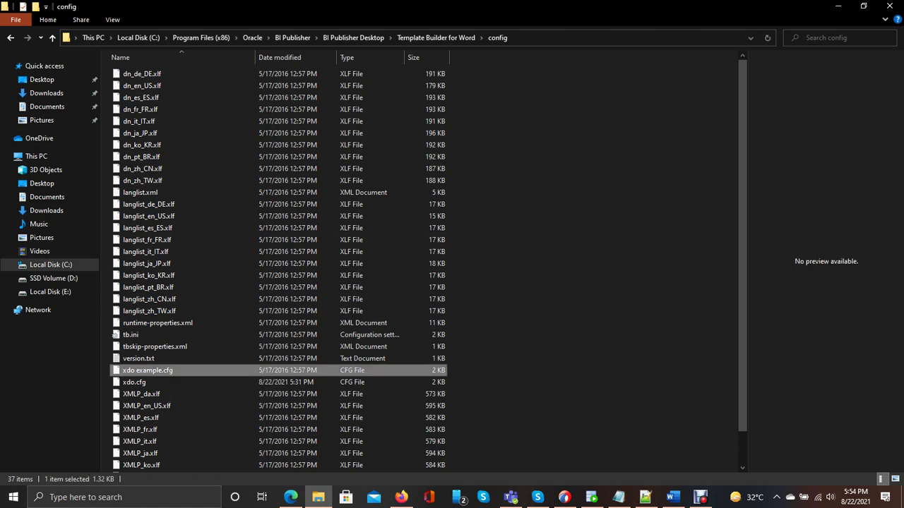
right_click(148, 370)
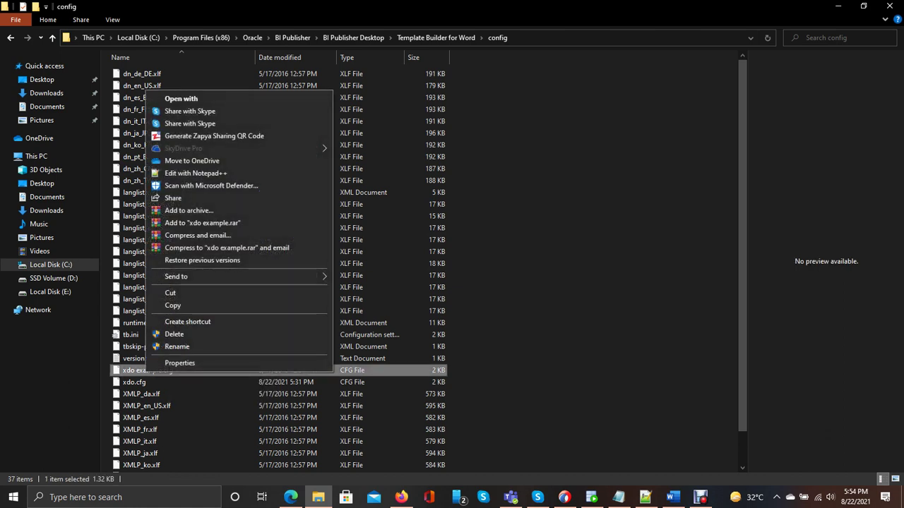
left_click(196, 173)
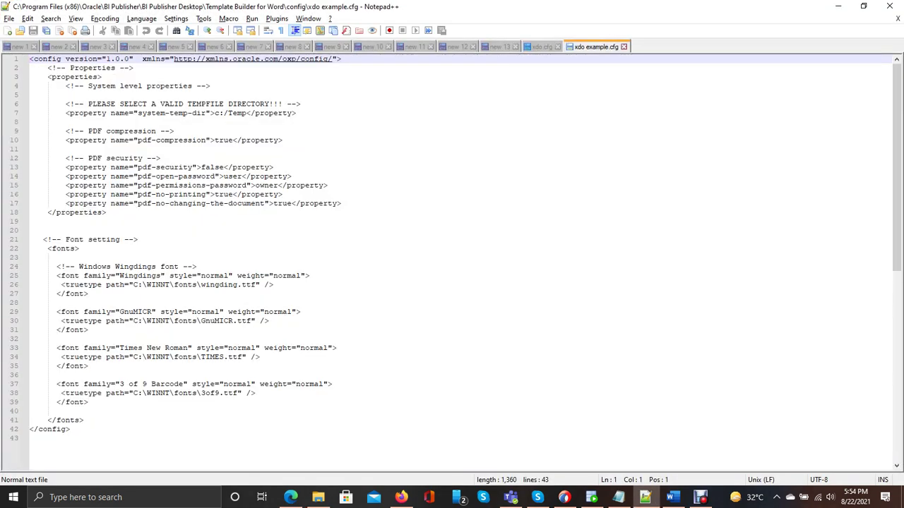
Copy the rtf-checkbox-glyph property (wingdings;254;168) from xdo.cfg into a new line after pdf-no-changing-the-document in xdo example.cfg
left_click(282, 194)
left_click(341, 204)
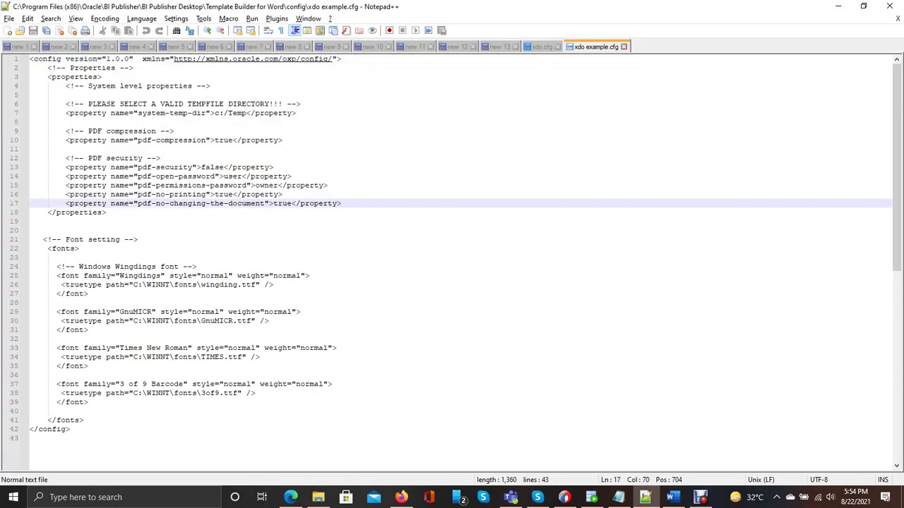
key("Return")
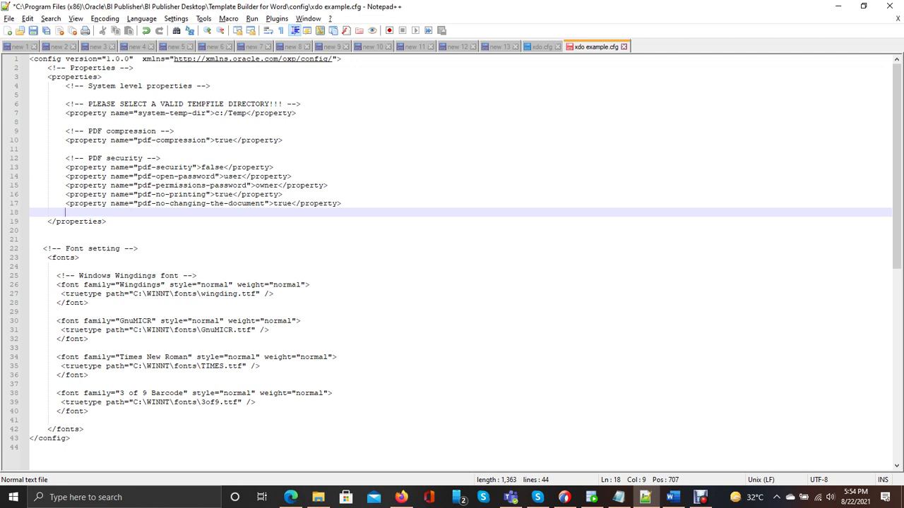
left_click(542, 46)
left_click(354, 211)
left_click_drag(355, 212, 65, 212)
key("ctrl+c")
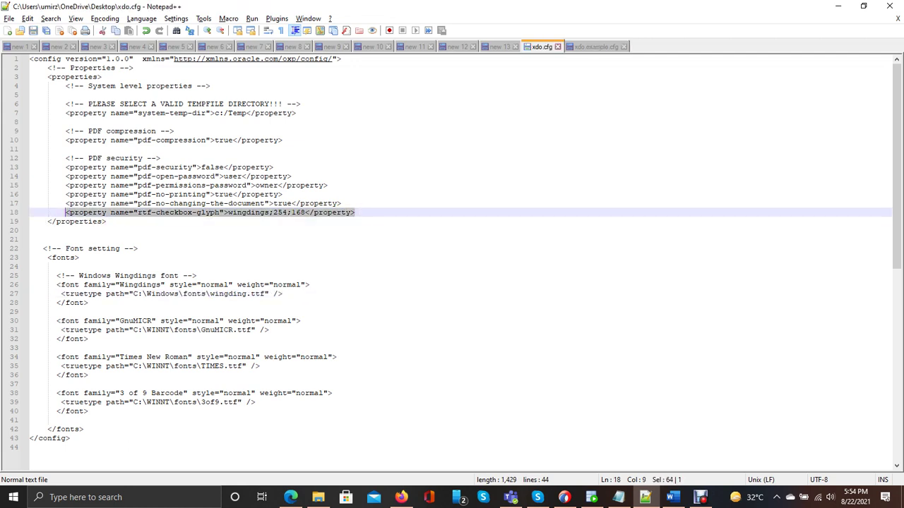
key("ctrl+Tab")
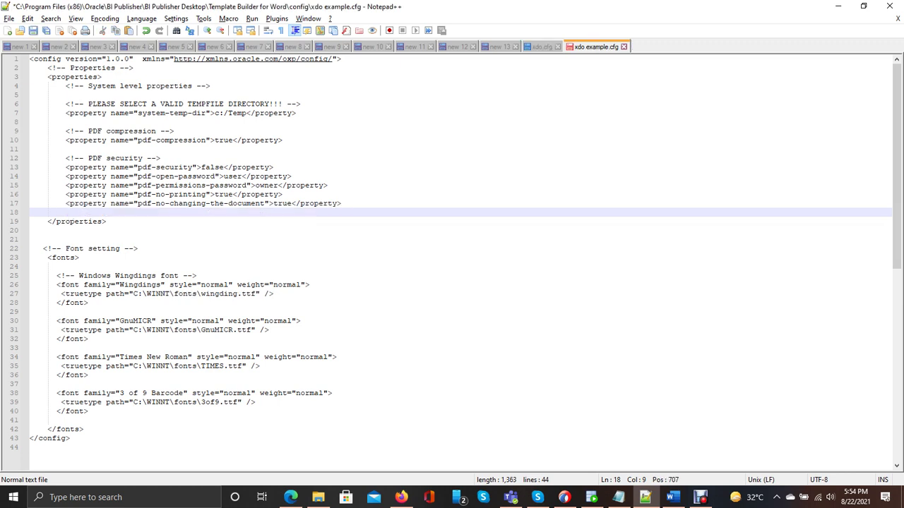
left_click(106, 221)
left_click(66, 212)
key("ctrl+v")
Start saving a copy of xdo example.cfg in the config folder under the name xdo.cfg
left_click(9, 19)
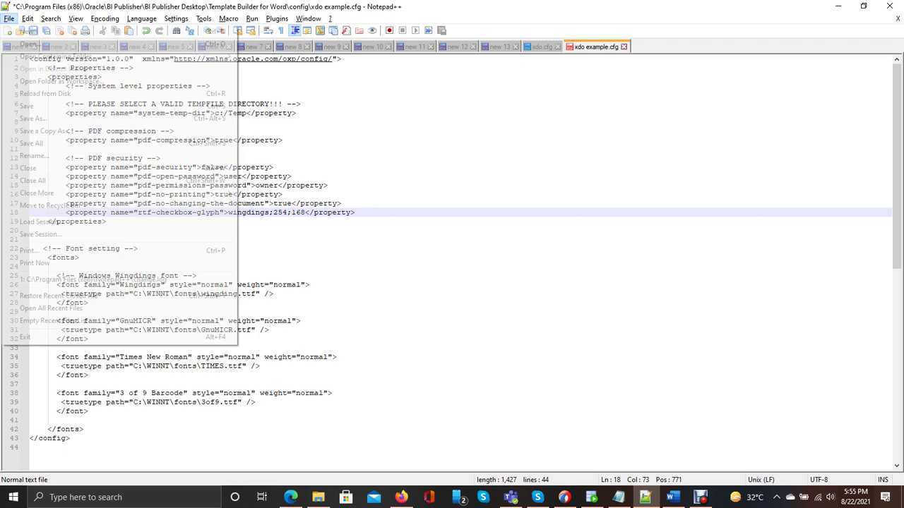
left_click(33, 118)
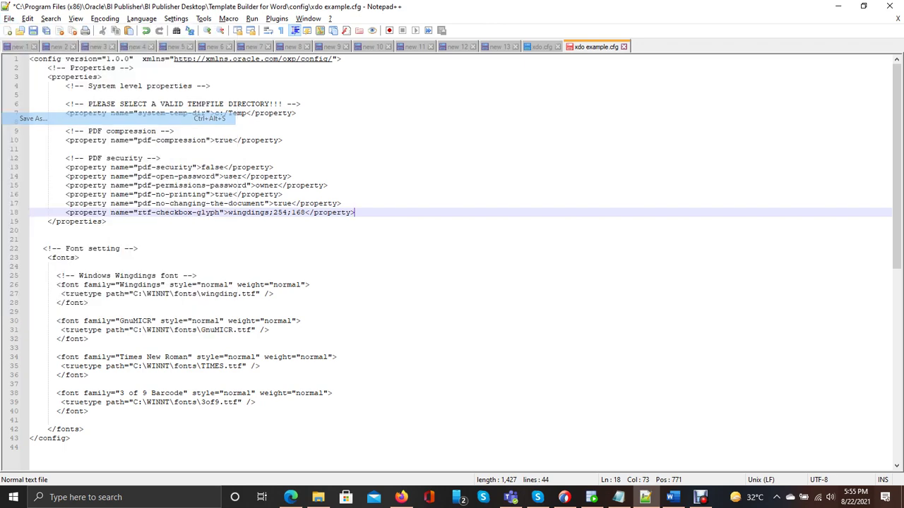
left_click(92, 237)
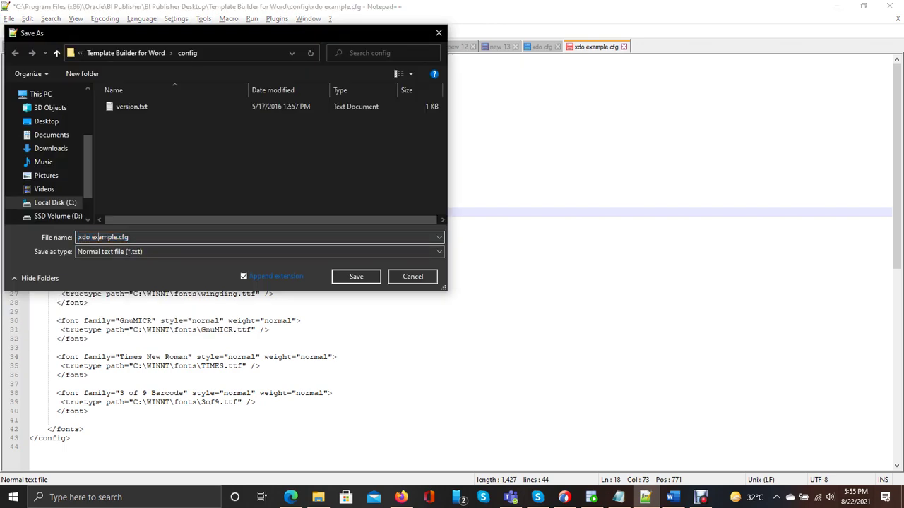
key("BackSpace")
key("BackSpace")
key("BackSpace")
key("BackSpace")
key("BackSpace")
key("BackSpace")
key("BackSpace")
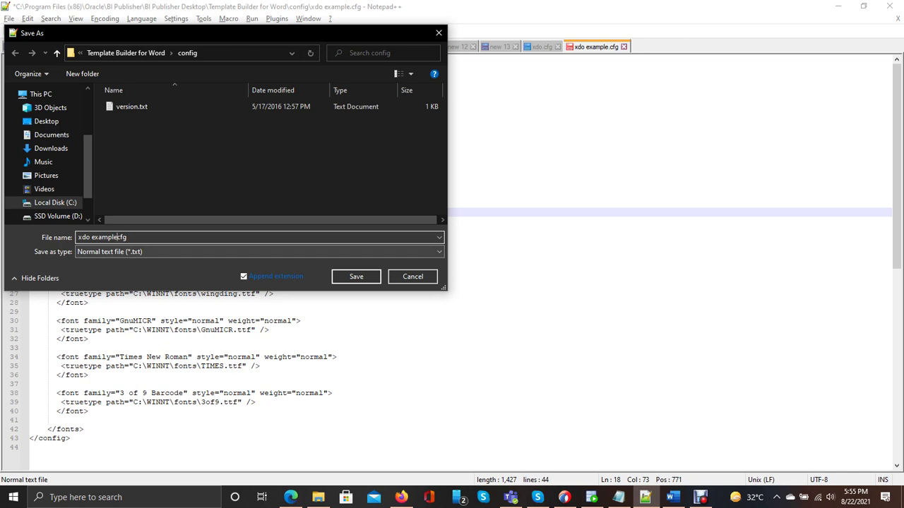
key("BackSpace")
key("BackSpace")
type(".")
Set the save format to All types (*.*) and cancel saving the copy
left_click(259, 251)
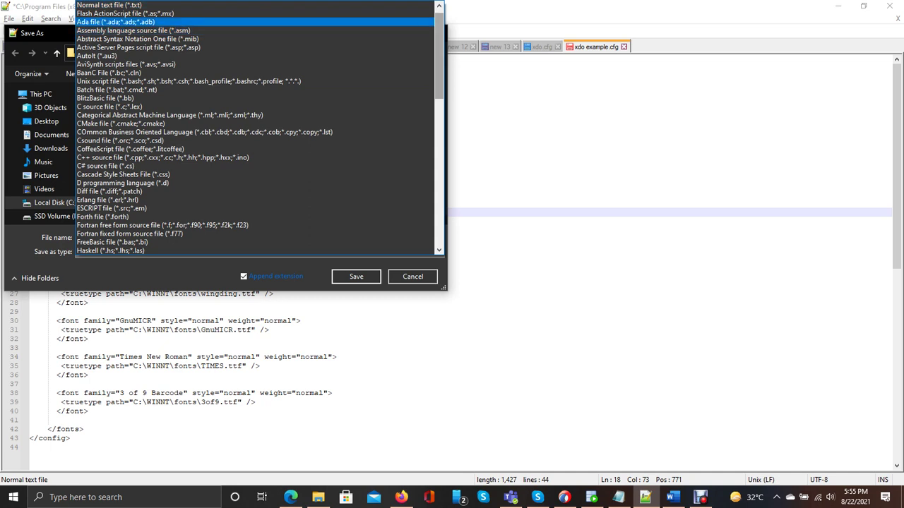
key("Up")
key("Up")
key("Up")
key("Return")
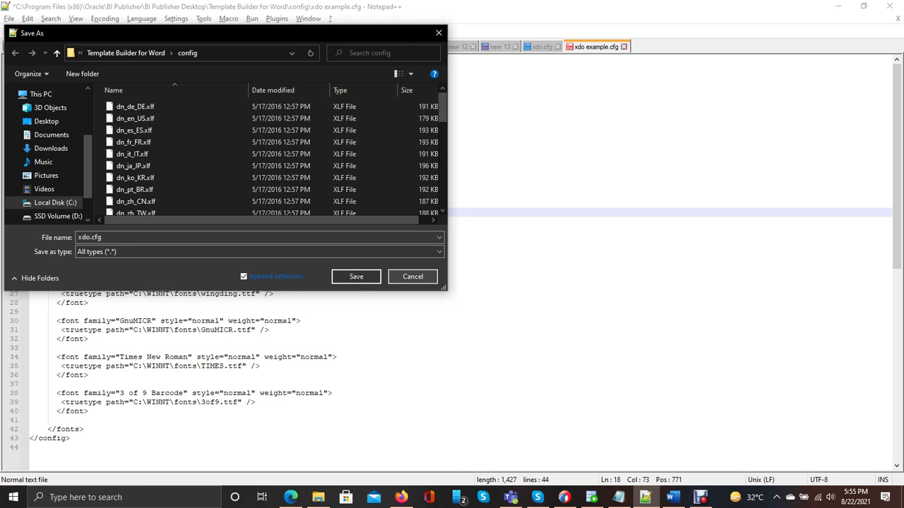
key("Escape")
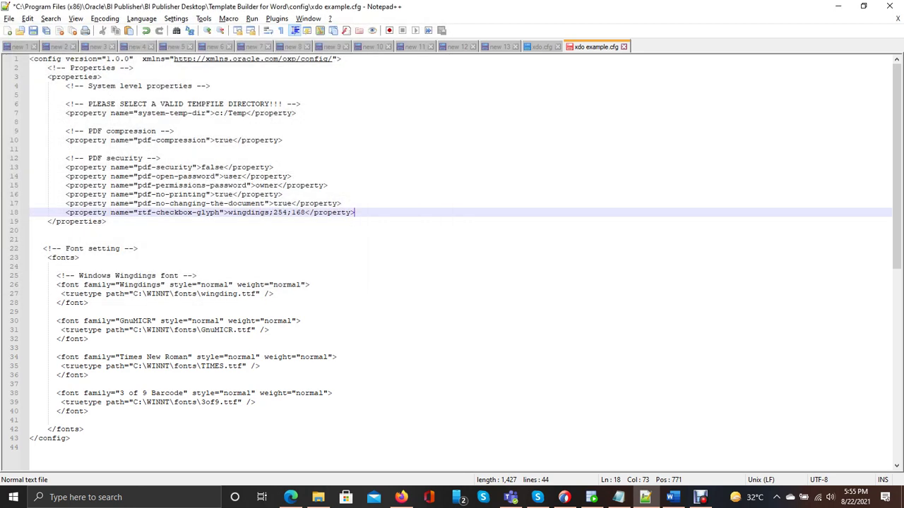
Examine the font name and the two character codes in the rtf-checkbox-glyph property
double_click(246, 213)
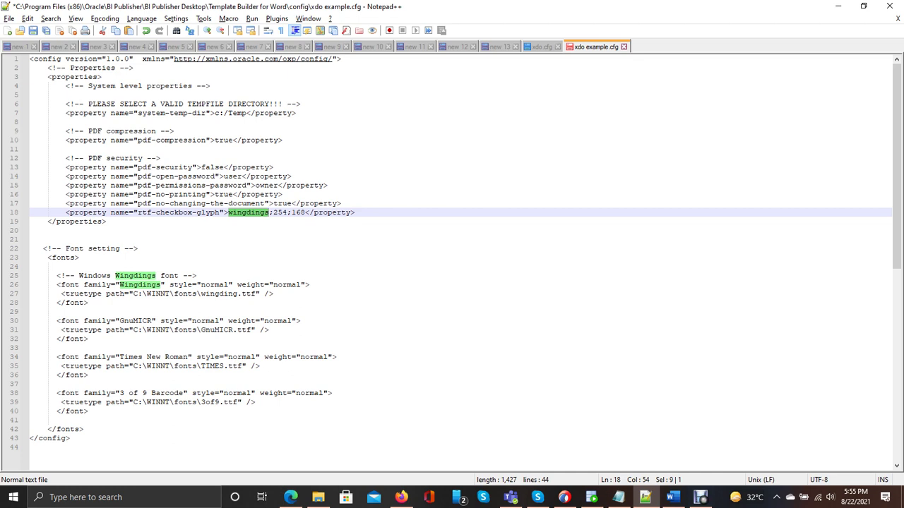
double_click(280, 212)
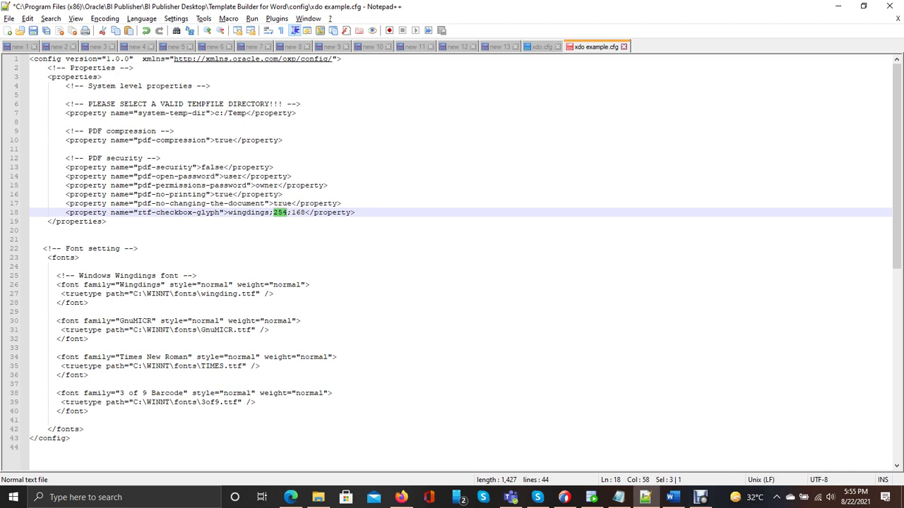
left_click(299, 212)
Examine the Wingdings truetype path and the system-temp-dir folder in the desktop copy of xdo.cfg
key("ctrl+Page_Up")
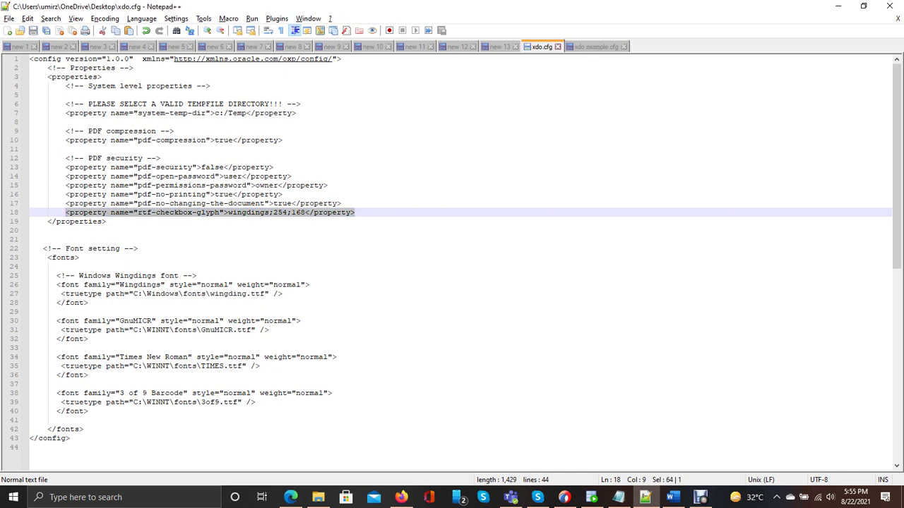
left_click_drag(132, 294, 270, 294)
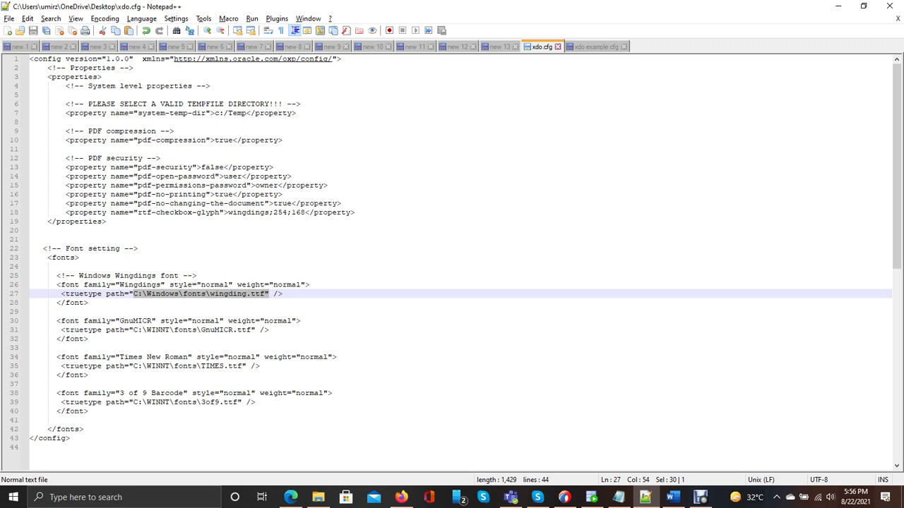
left_click(236, 122)
double_click(237, 113)
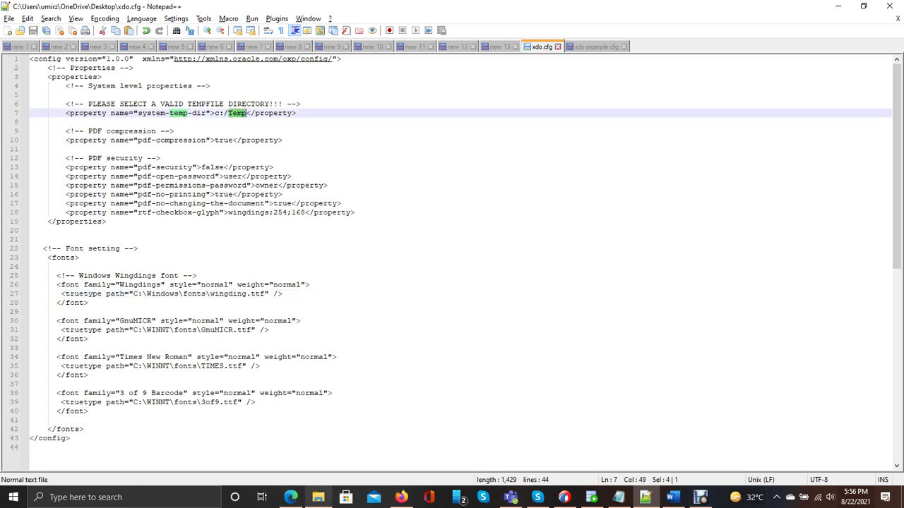
Check Local Disk (C:) in File Explorer for a Temp folder and return to xdo.cfg
left_click(318, 497)
left_click(50, 265)
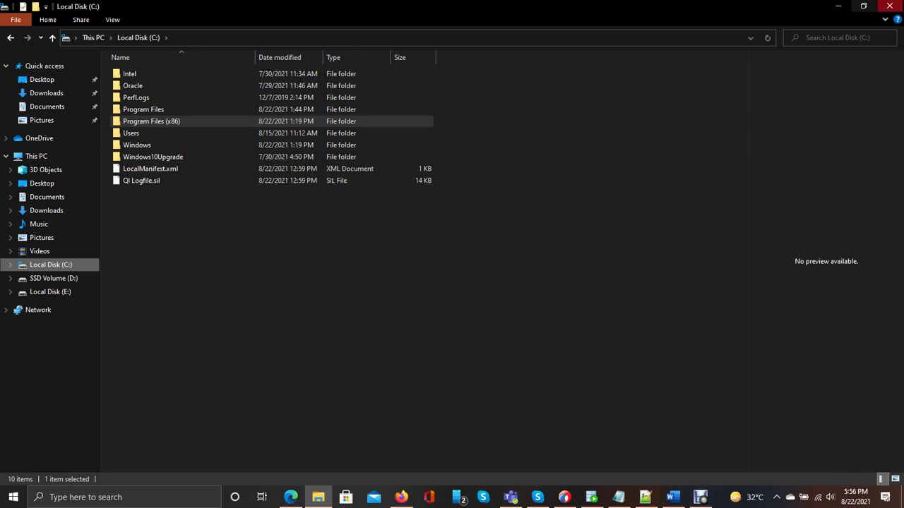
left_click(838, 5)
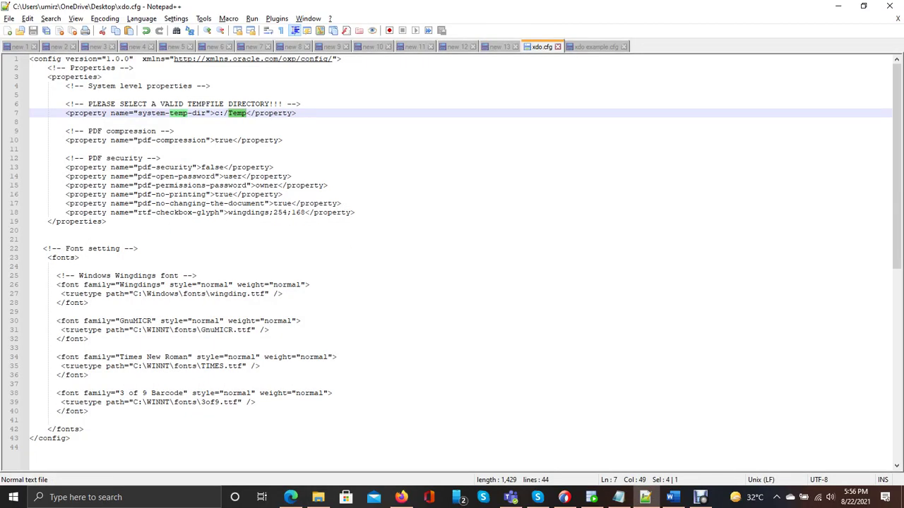
Review the temp directory, the rtf-checkbox-glyph property and the Wingdings truetype line in xdo.cfg
left_click(223, 113)
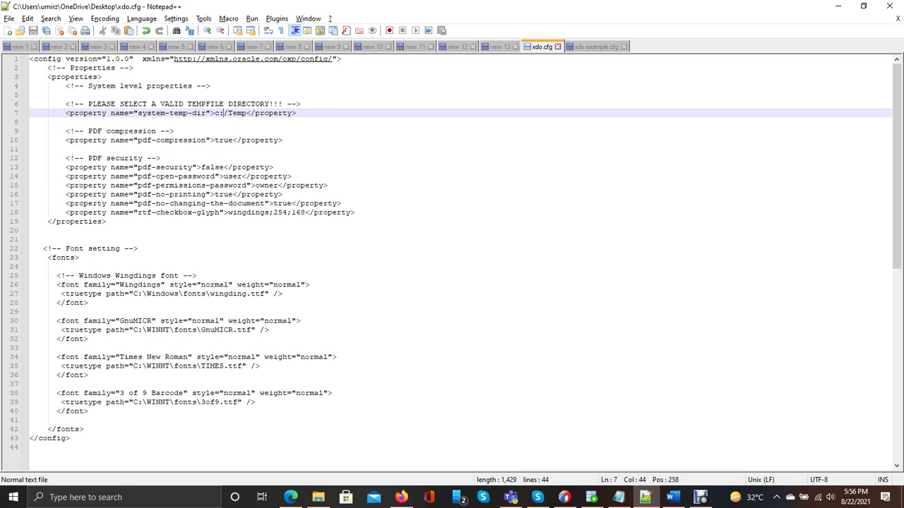
double_click(237, 113)
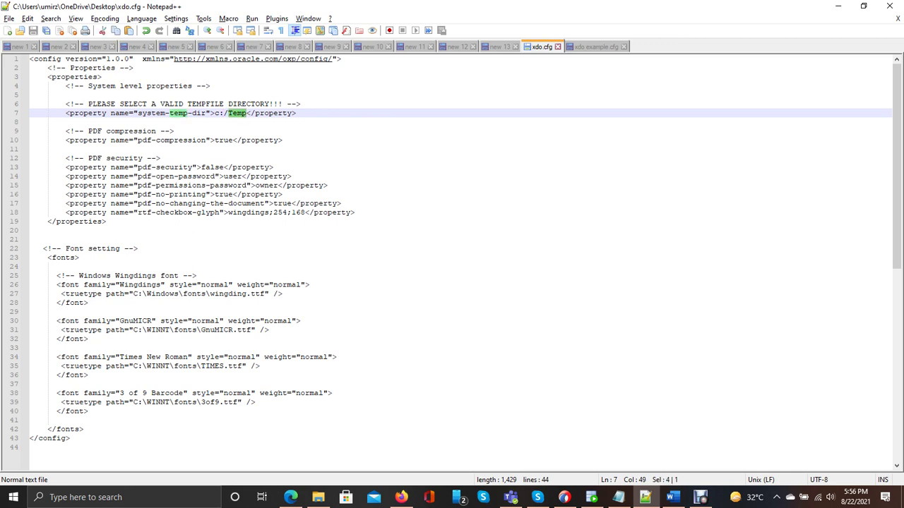
left_click_drag(355, 213, 66, 212)
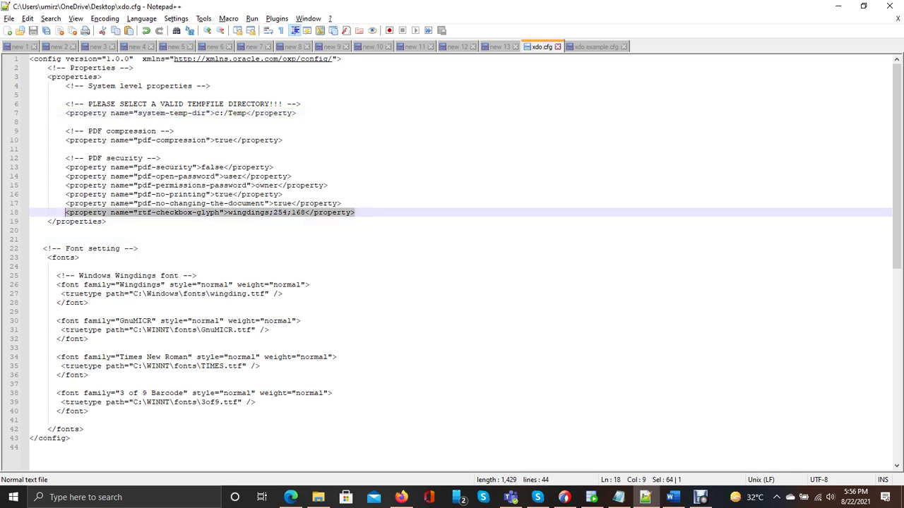
left_click_drag(57, 294, 287, 293)
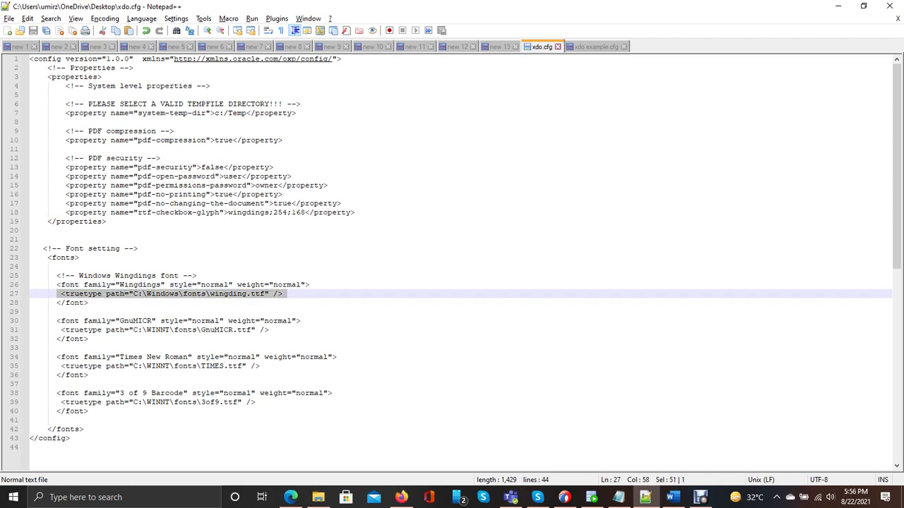
Switch to Word to view the Probation Period Evaluation.rtf template and return to xdo.cfg in Notepad++
left_click(673, 497)
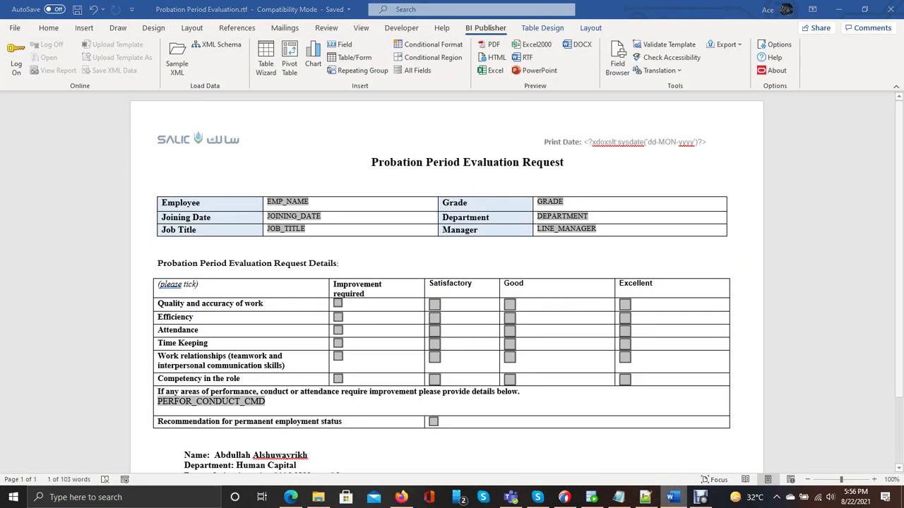
key("alt+Tab")
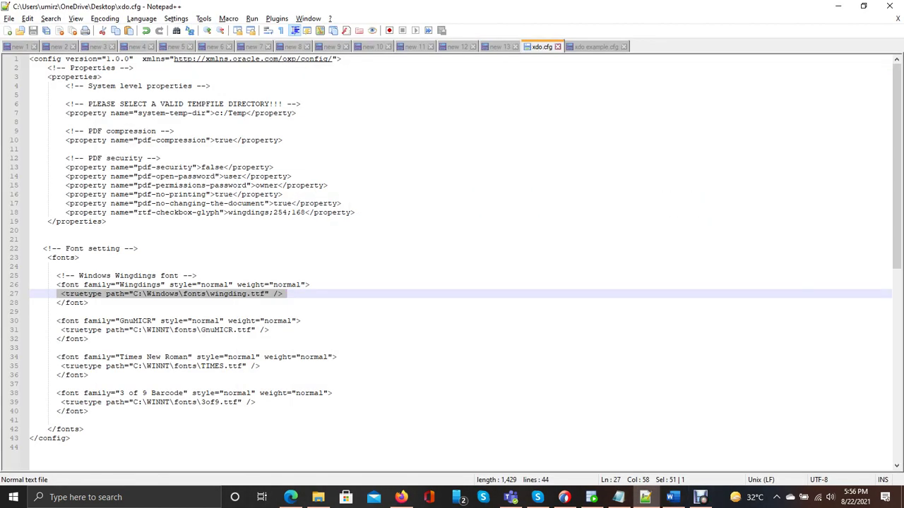
left_click(701, 497)
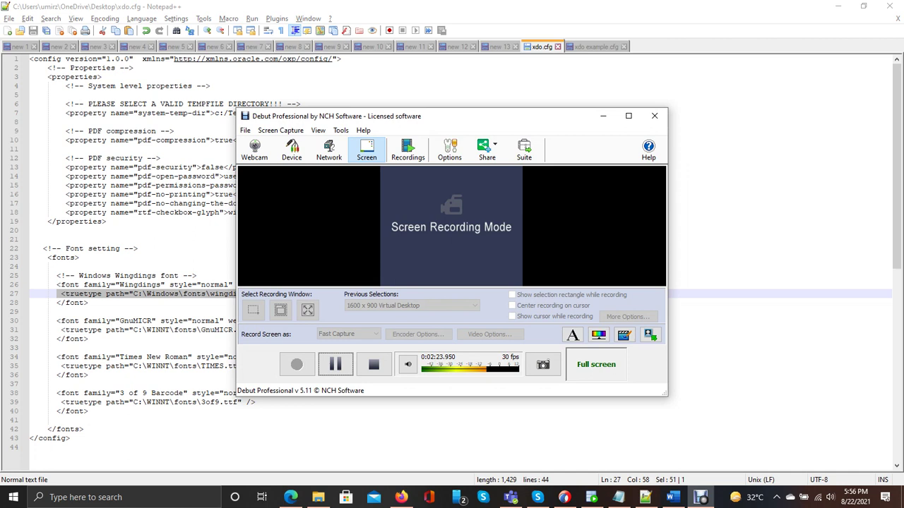
Open Word with a new blank document and maximize its window
left_click(603, 116)
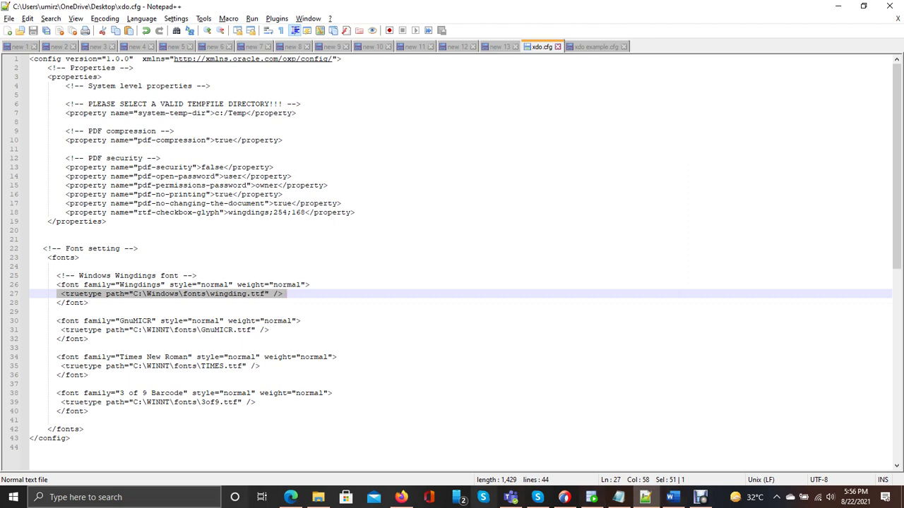
key("super+s")
type("wo")
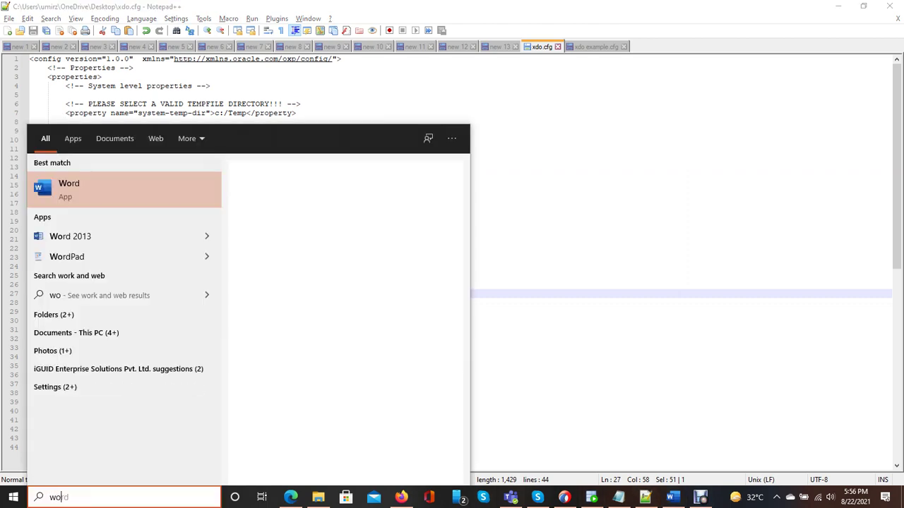
key("Return")
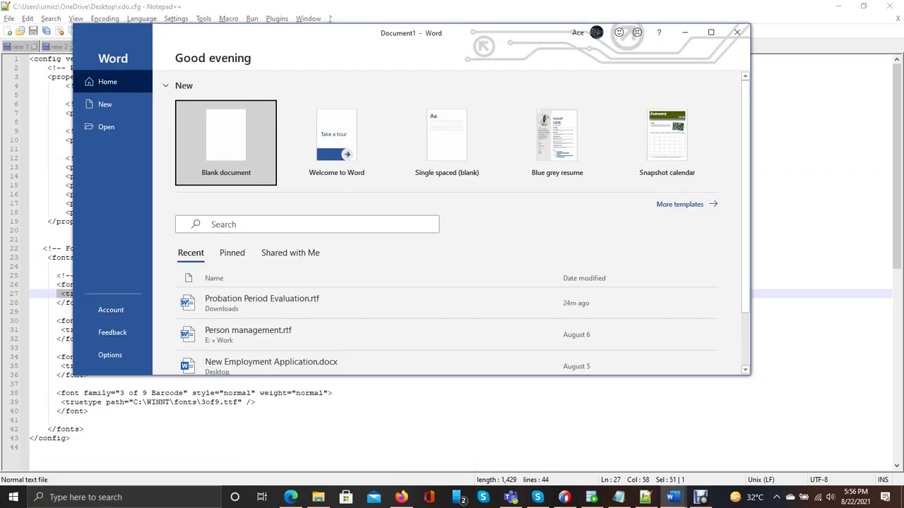
key("Return")
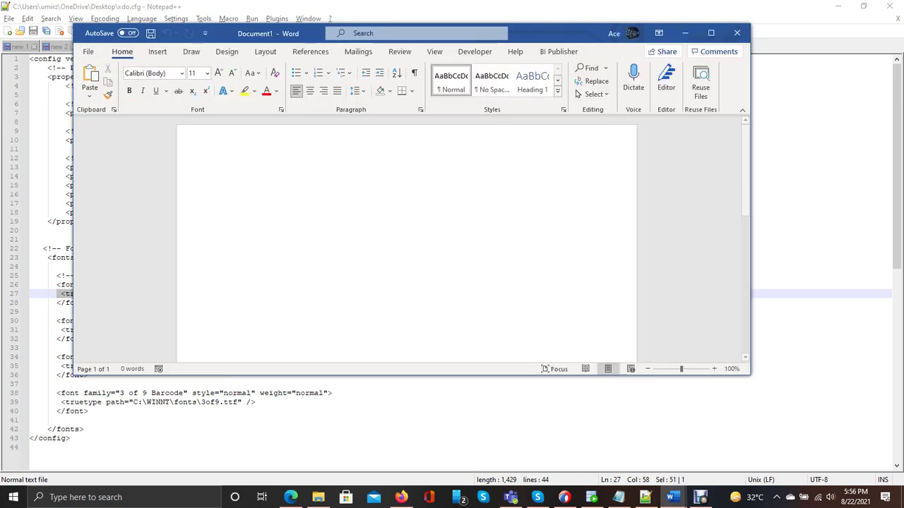
left_click(710, 32)
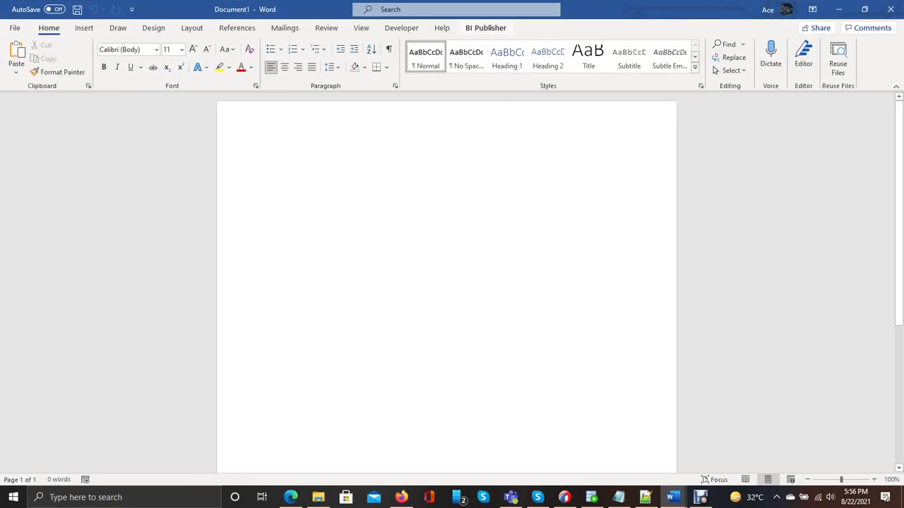
Check the ribbon customization options for the BI Publisher and Developer entries among the main tabs
left_click(485, 28)
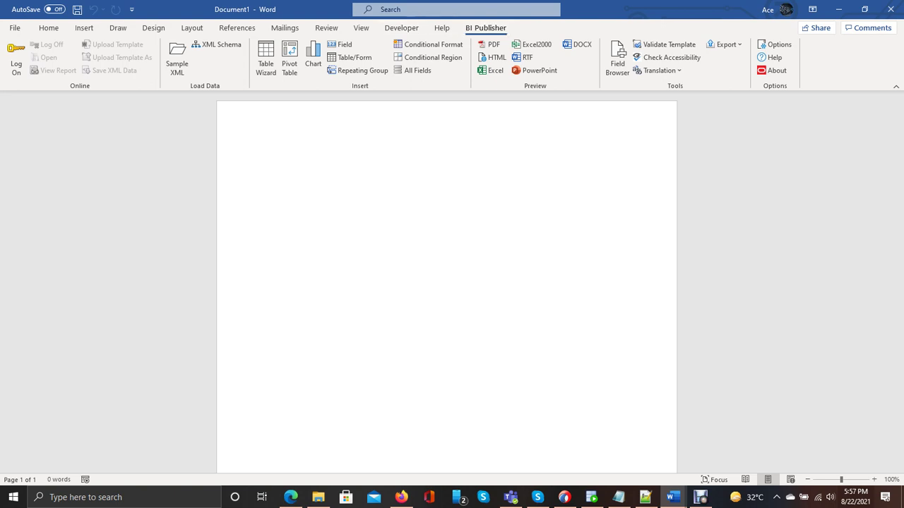
left_click(15, 28)
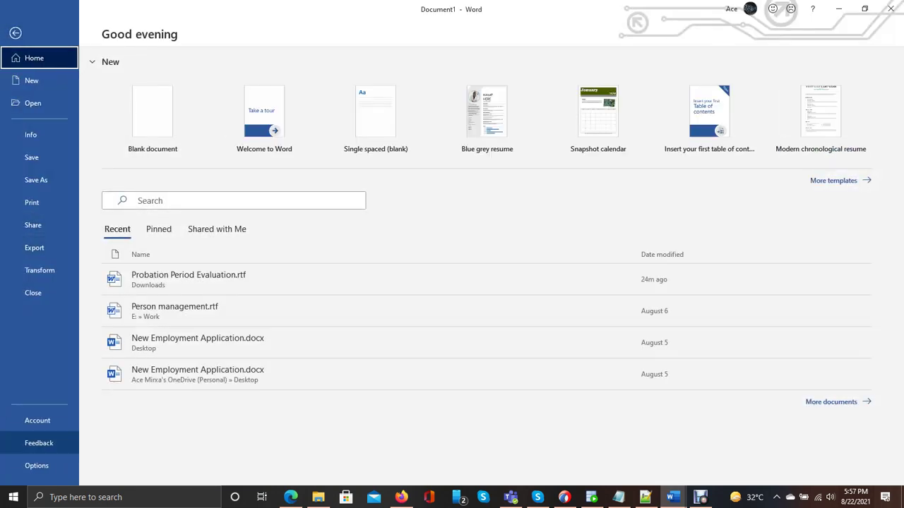
left_click(36, 465)
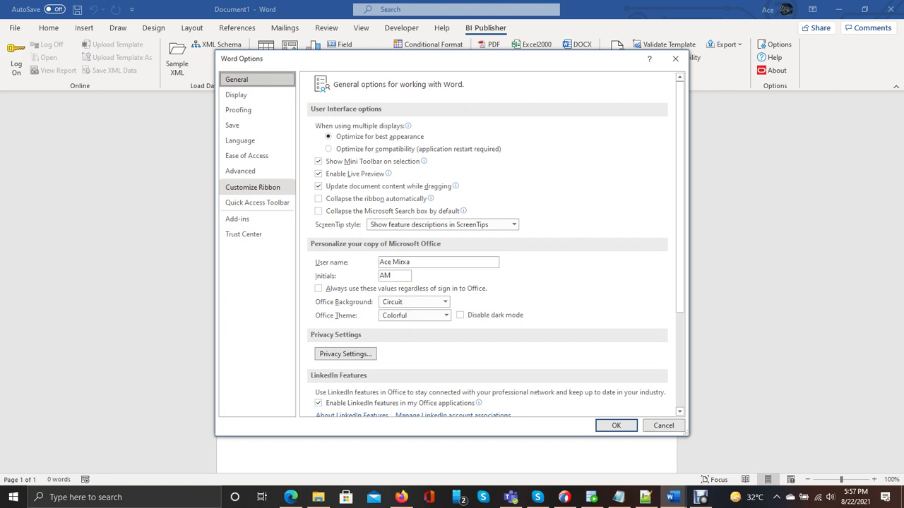
left_click(252, 187)
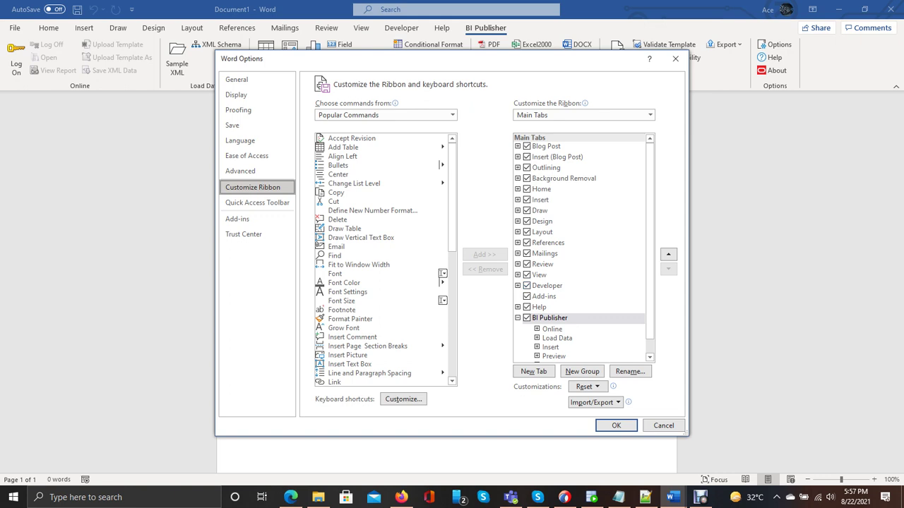
left_click(616, 425)
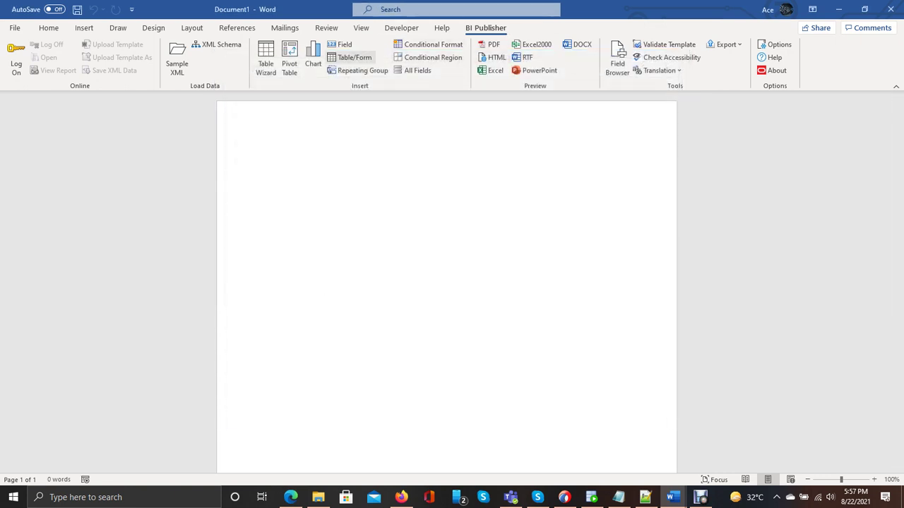
Insert the BI Publisher field QTY_ACC_WORK from PROEVADETAILS_ROW into the blank document
left_click(341, 44)
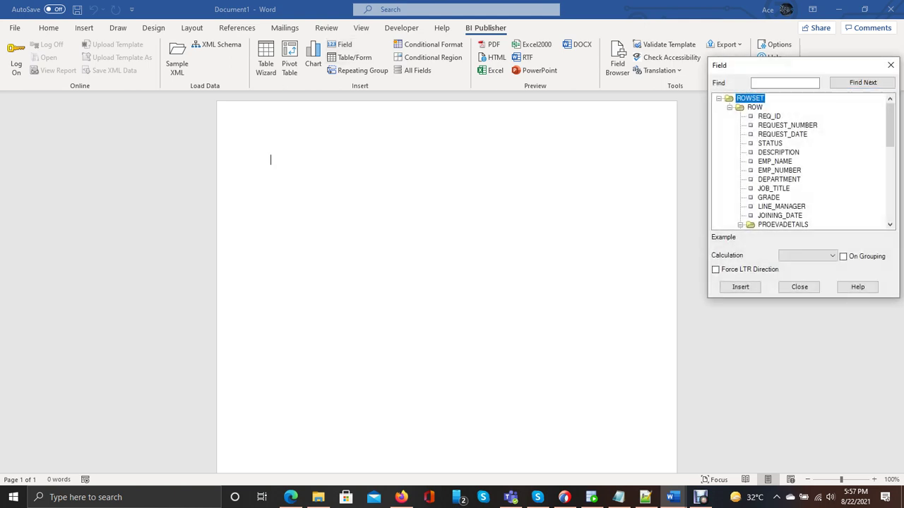
scroll(802, 161, "down", 4)
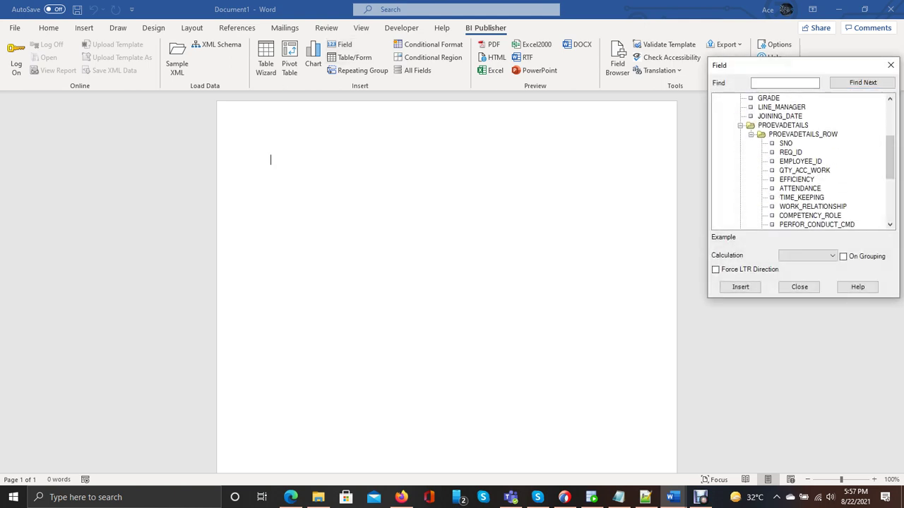
double_click(804, 170)
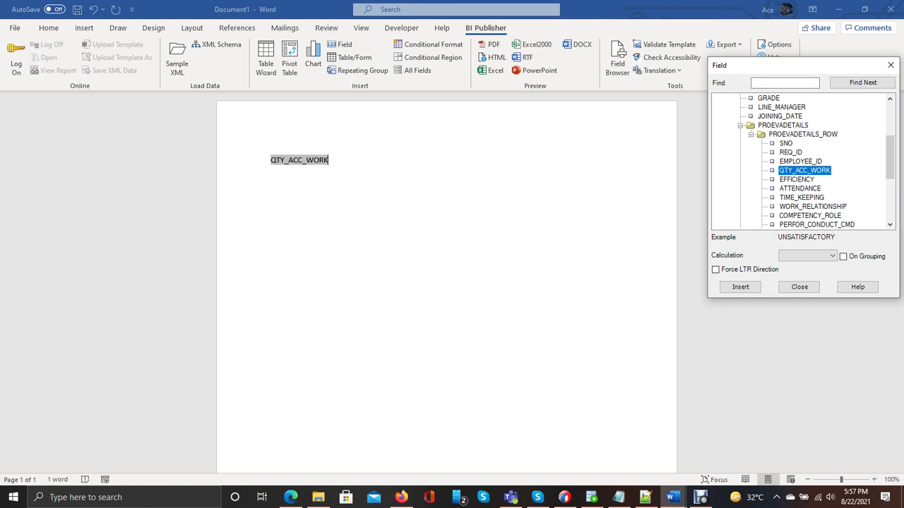
left_click(799, 286)
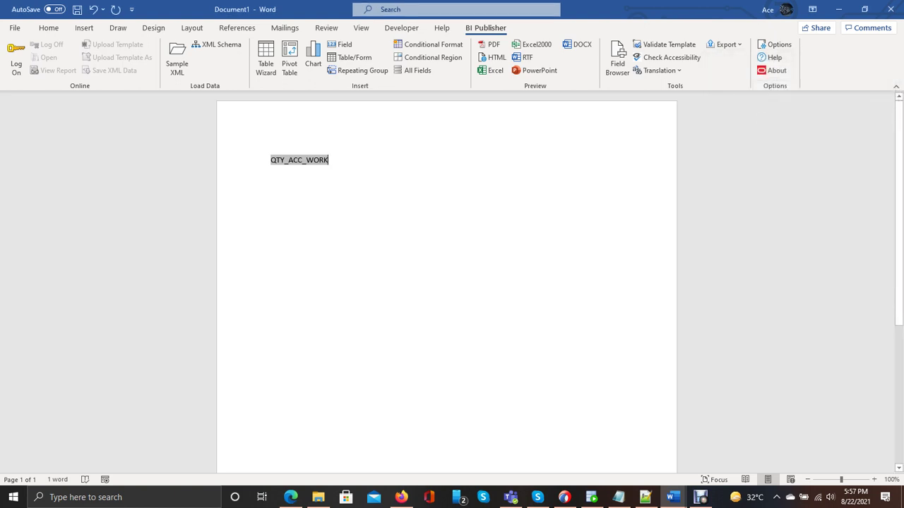
Copy the name QTY_ACC_WORK from the inserted field's BI Publisher properties, leaving the properties unmodified
double_click(300, 160)
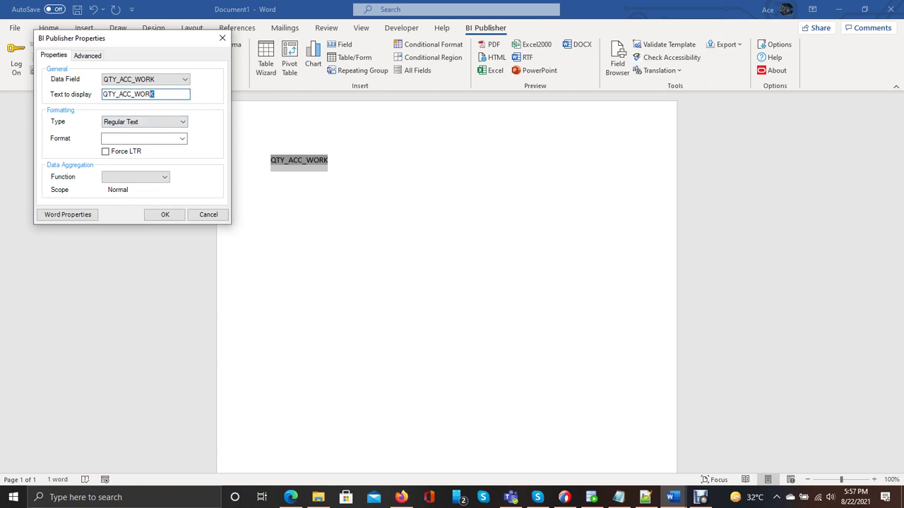
key("shift+Left")
key("shift+Left")
key("shift+Left")
key("shift+Left")
key("shift+Left")
key("shift+Left")
key("shift+Left")
key("shift+Left")
key("shift+Left")
key("shift+Left")
key("shift+Left")
key("ctrl+c")
left_click(208, 215)
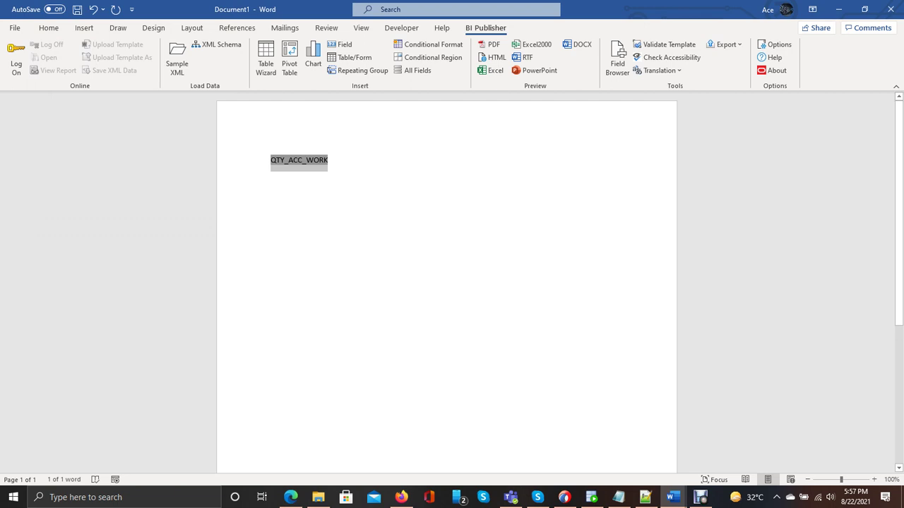
Turn on Design Mode and replace the selected QTY_ACC_WORK field with a legacy check box form field
left_click(401, 28)
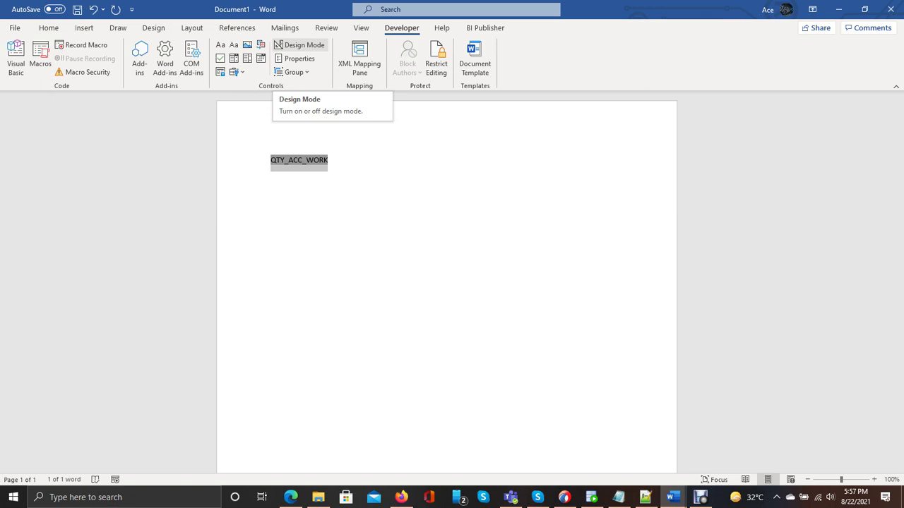
left_click(301, 45)
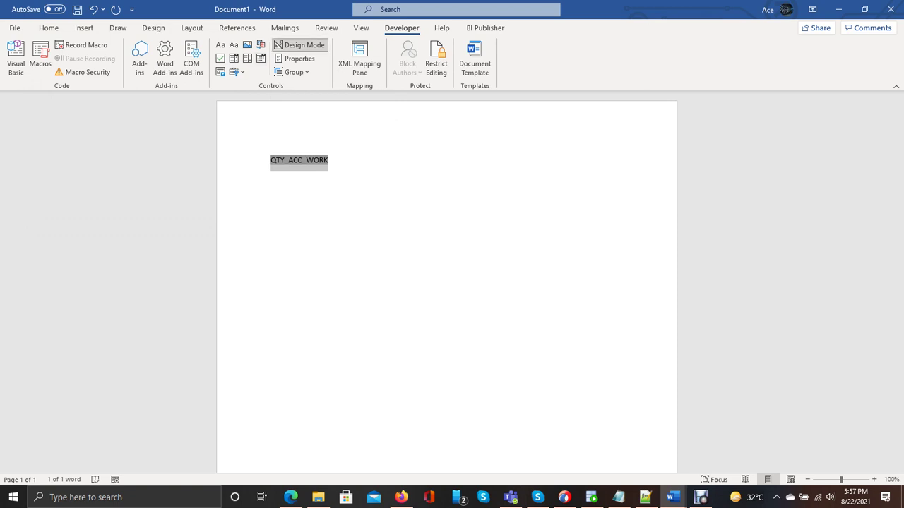
left_click(235, 72)
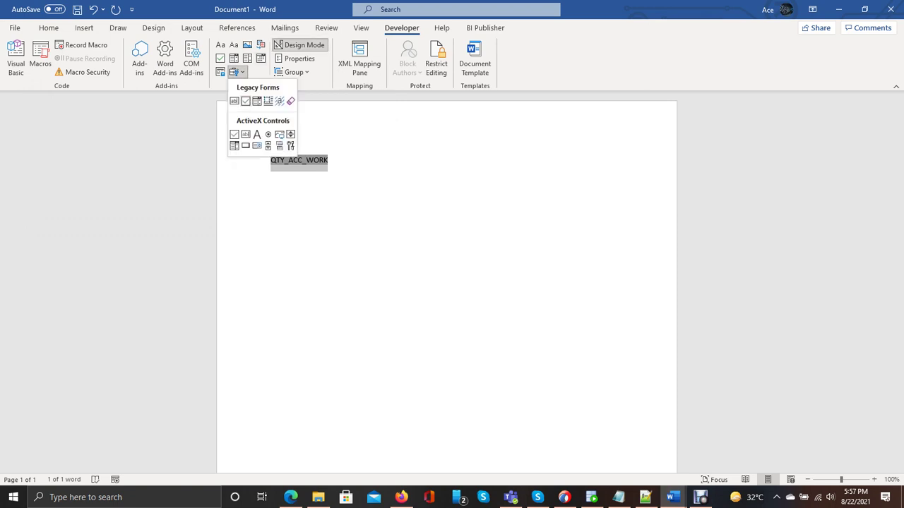
left_click(245, 101)
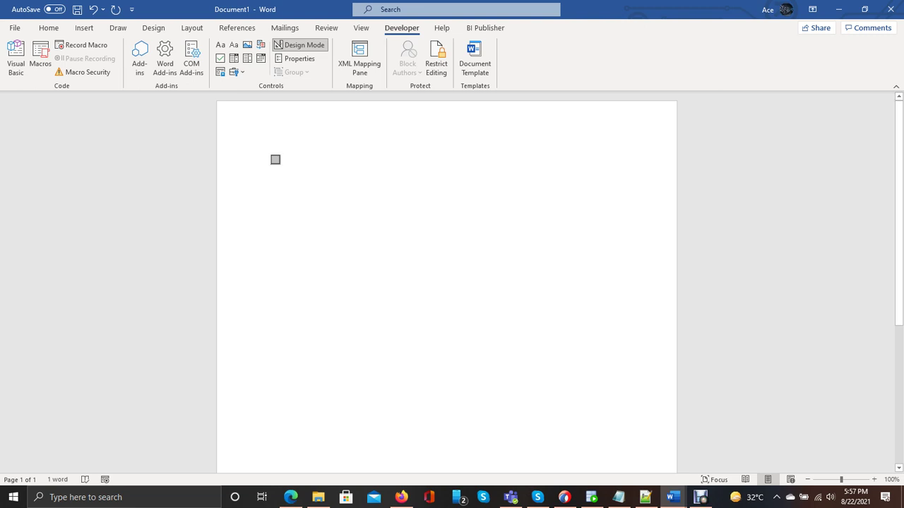
Give the check box its own status bar help text <?QTY_ACC_WORK='SATISFACTORY'?>
double_click(275, 160)
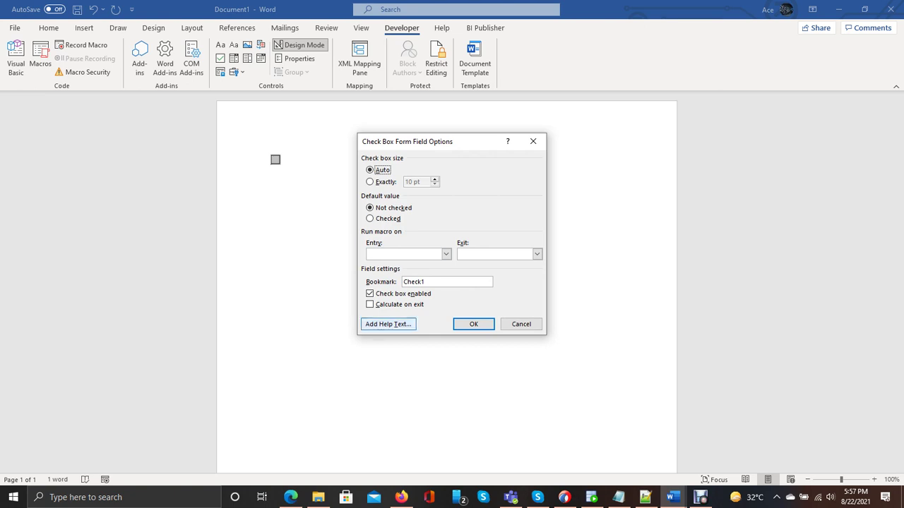
left_click(388, 324)
left_click(365, 220)
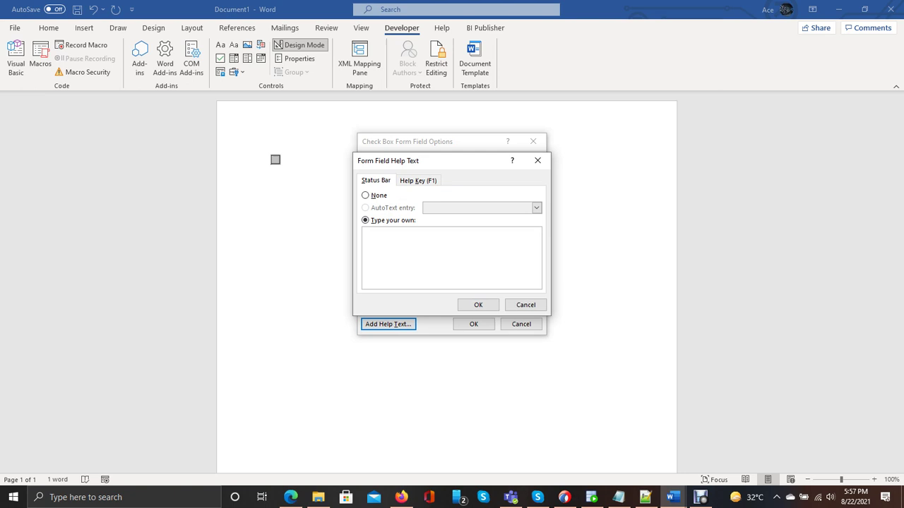
left_click(363, 232)
key("super")
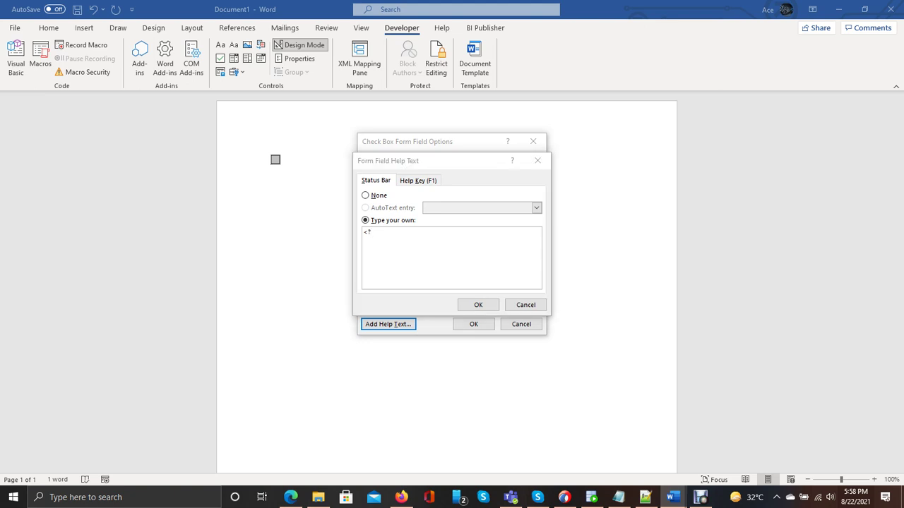
key("super")
key("ctrl+v")
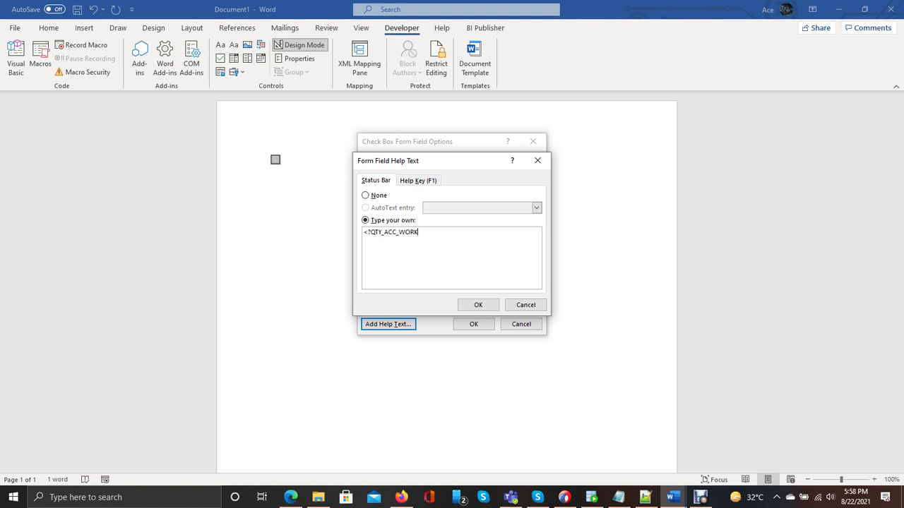
type("=")
type("'")
type("?>")
type("\"")
type("SAT")
type("ISFAC")
type("TORY")
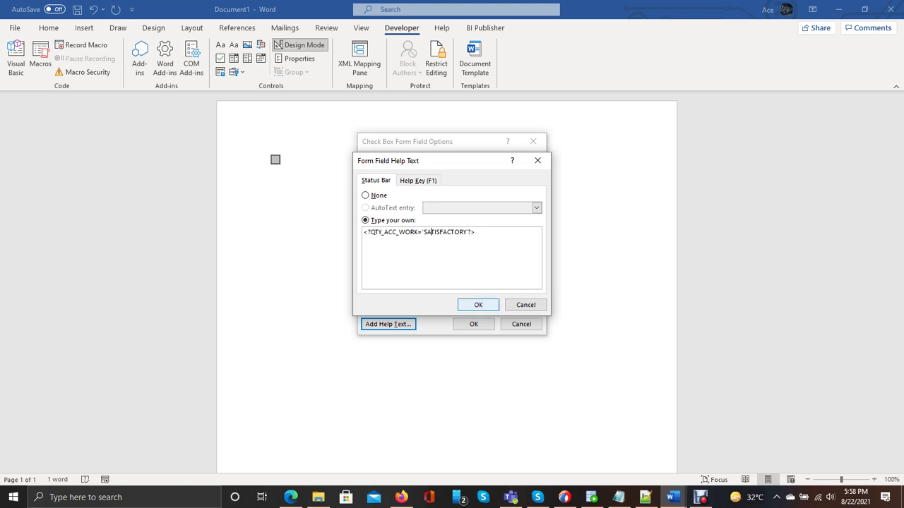
key("Return")
key("Return")
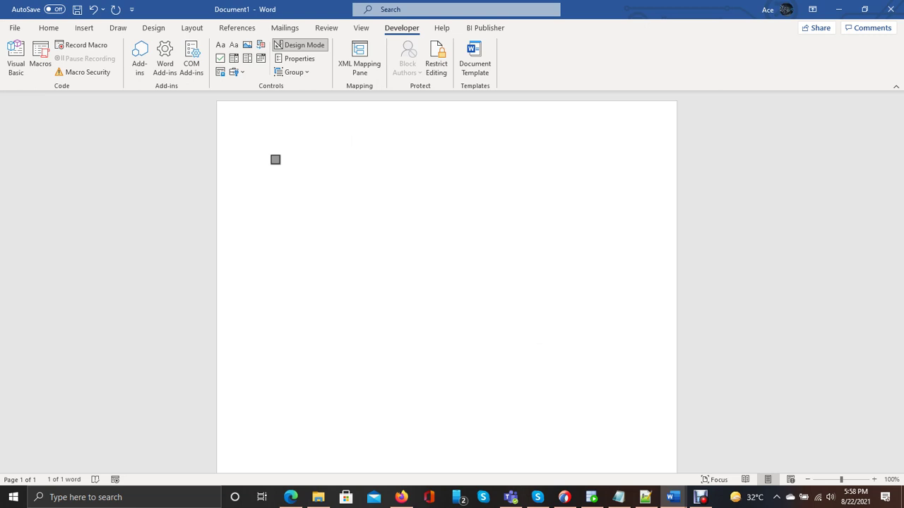
Preview the template as a PDF, saving it as TemplateBuilder.rtf in Downloads, and return to Word
left_click(485, 27)
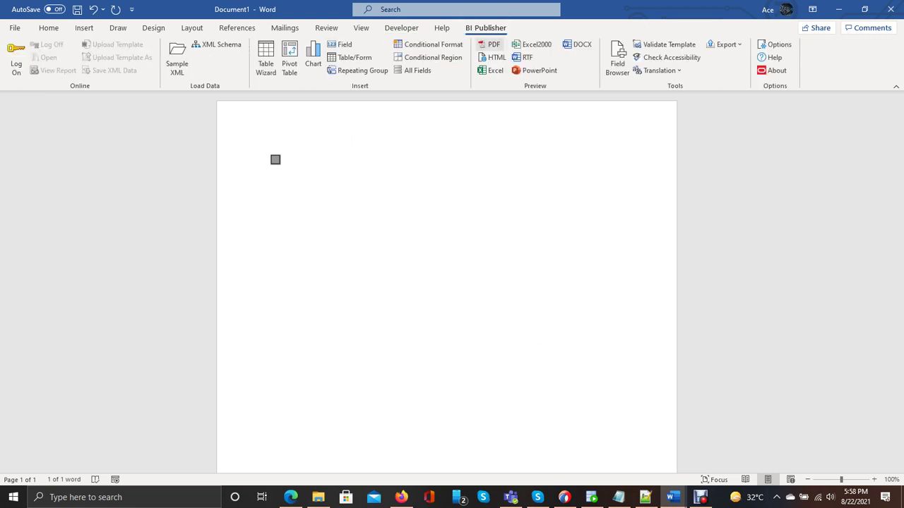
left_click(492, 44)
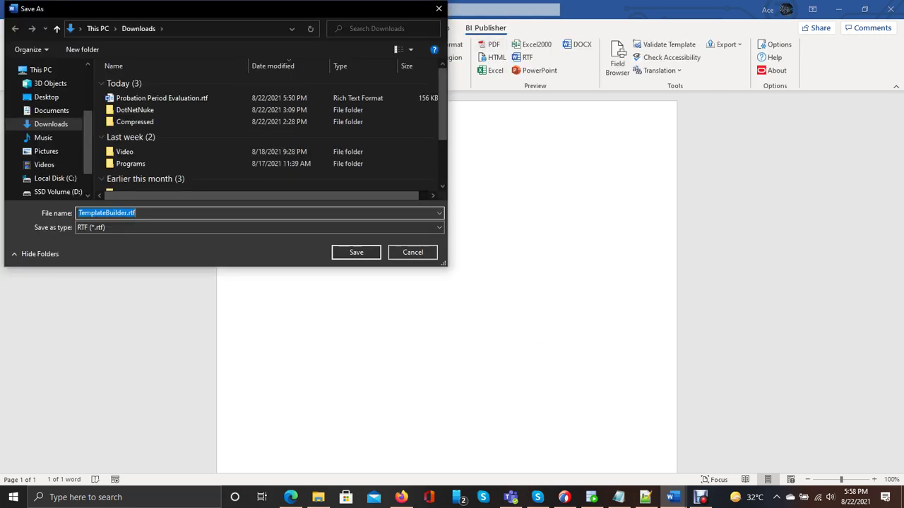
left_click(356, 252)
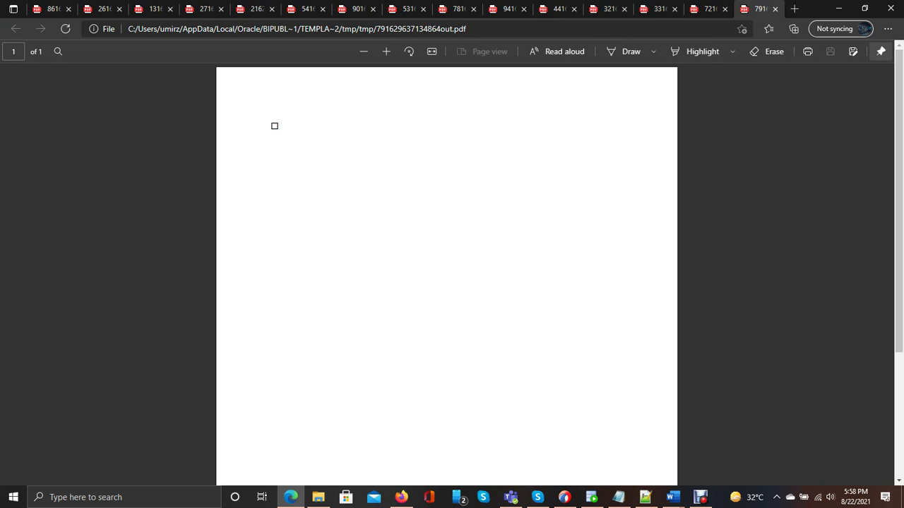
left_click(838, 9)
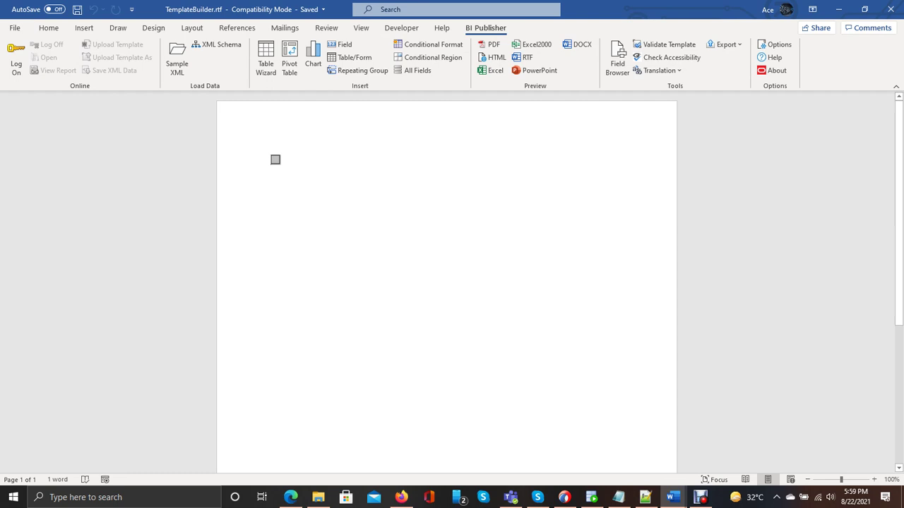
Change the check box help text to <?QTY_ACC_WORK='UNSATISFACTORY'?>, preview the template as a PDF and return to Word
double_click(275, 159)
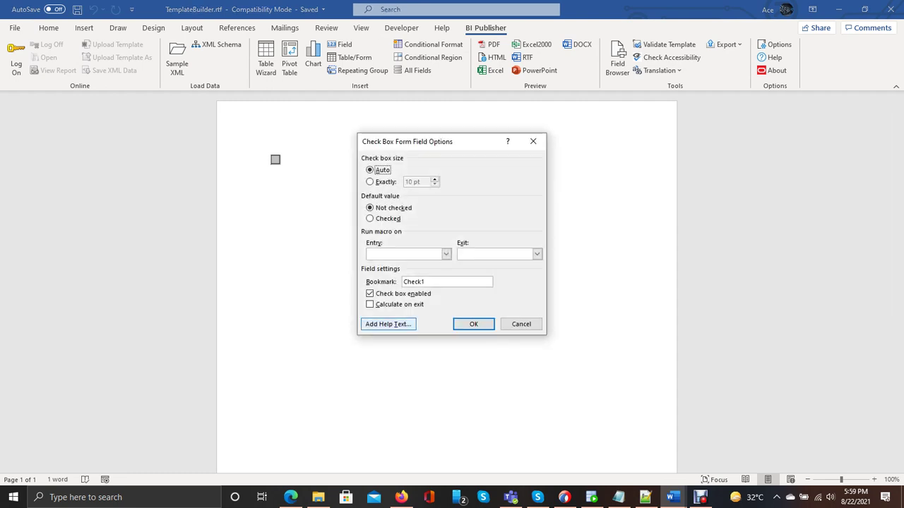
left_click(387, 324)
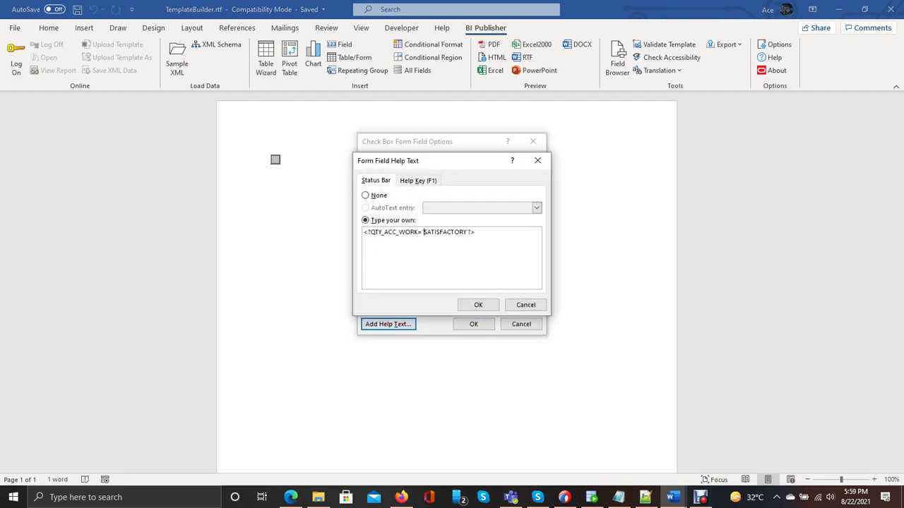
type("UN")
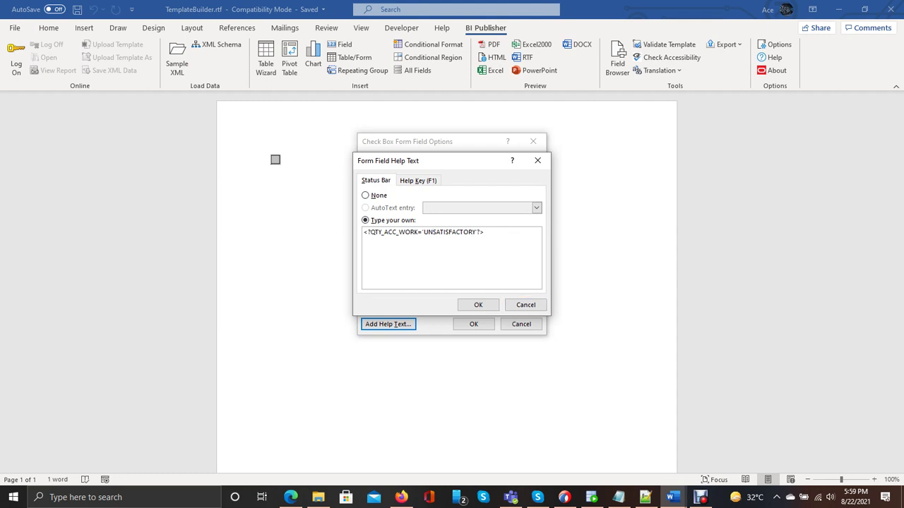
key("Return")
key("Return")
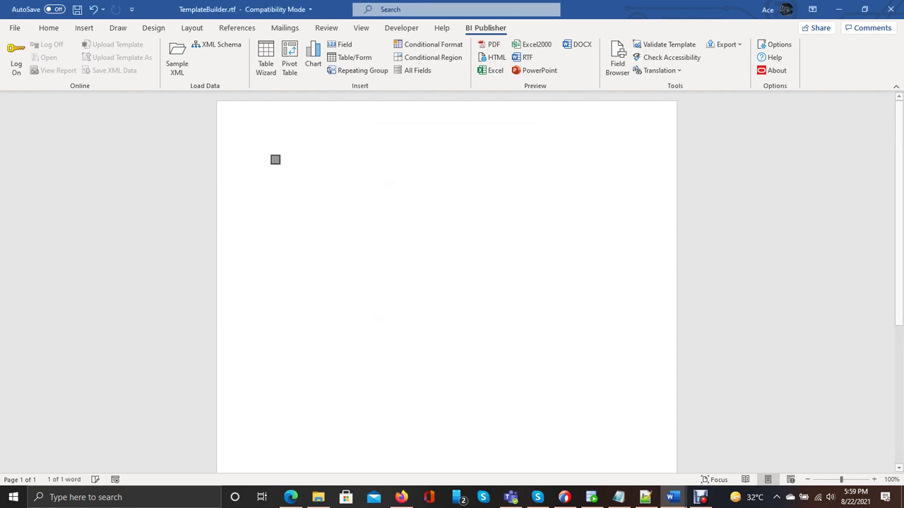
left_click(490, 44)
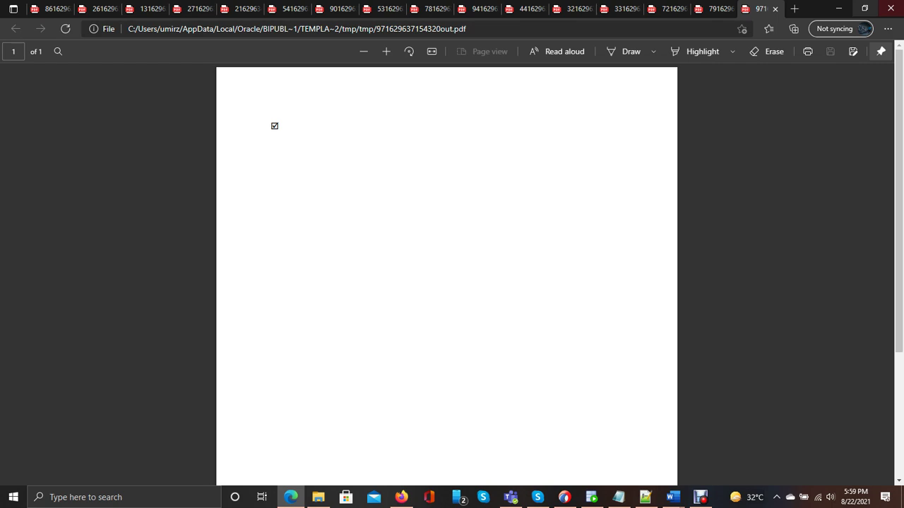
left_click(838, 9)
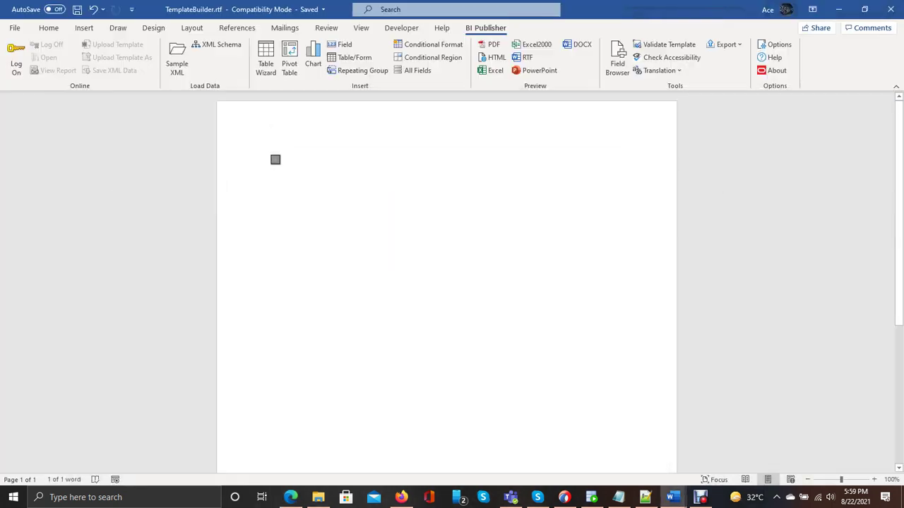